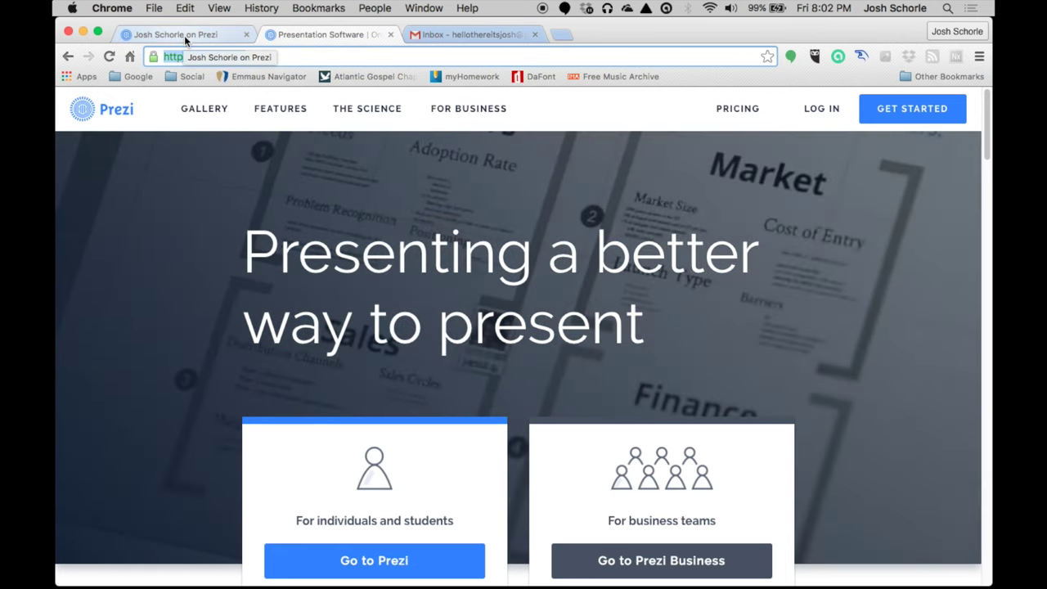
# Open The Lord of the Rings prezi from the profile's list of prezis
pyautogui.click(184, 36)
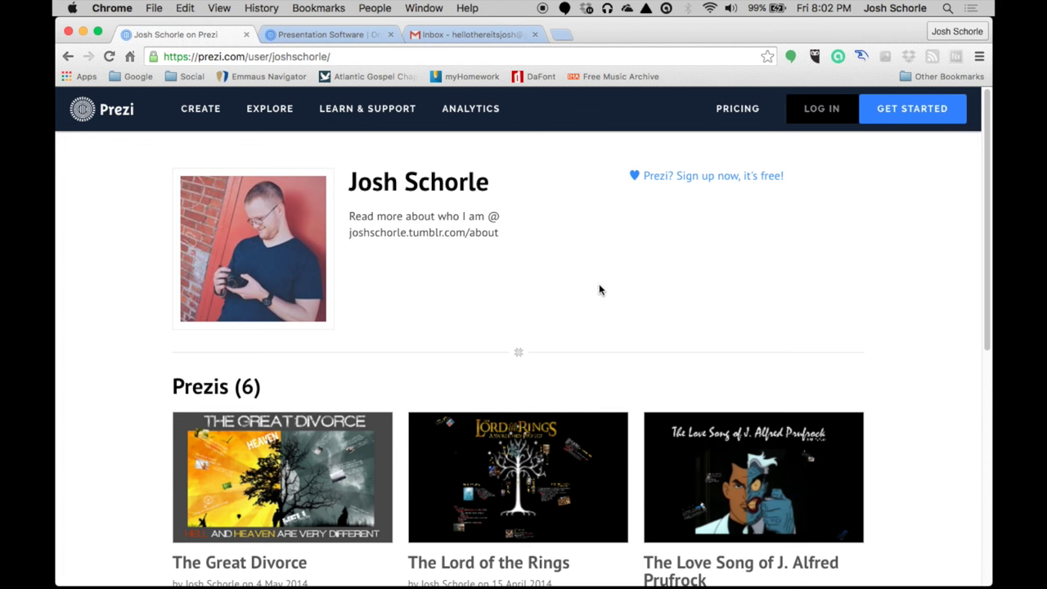
pyautogui.scroll(-1, 512, 323)
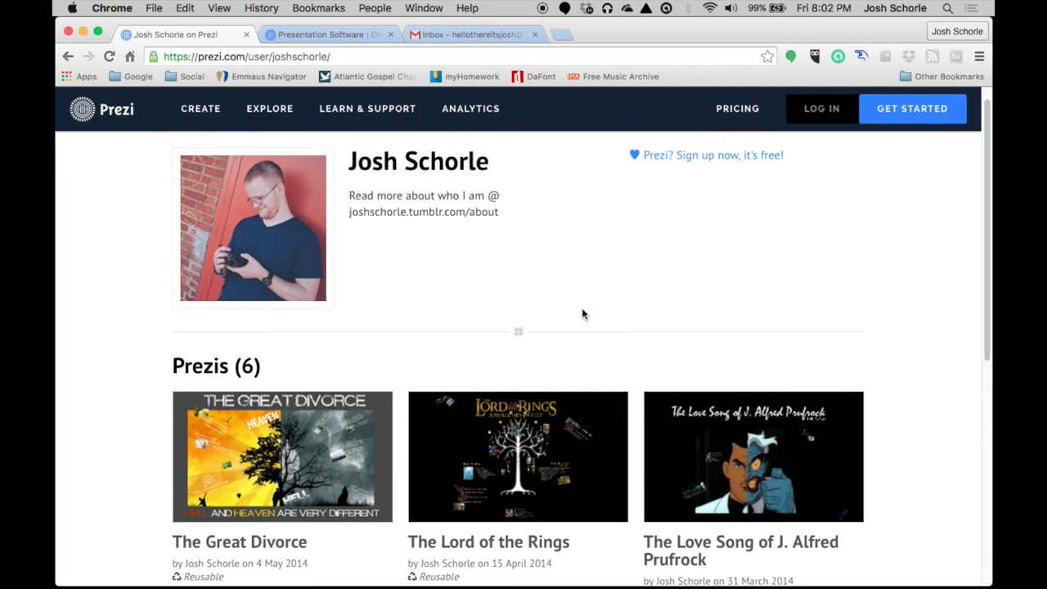
pyautogui.click(508, 465)
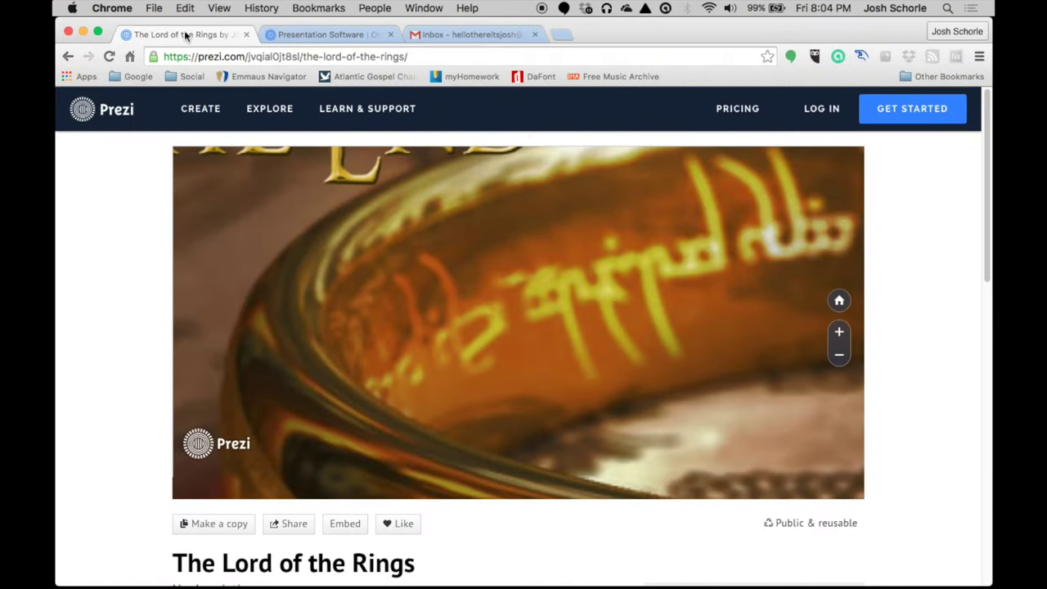
# Close The Lord of the Rings page and go to Prezi's pricing and sign-up options
pyautogui.click(246, 36)
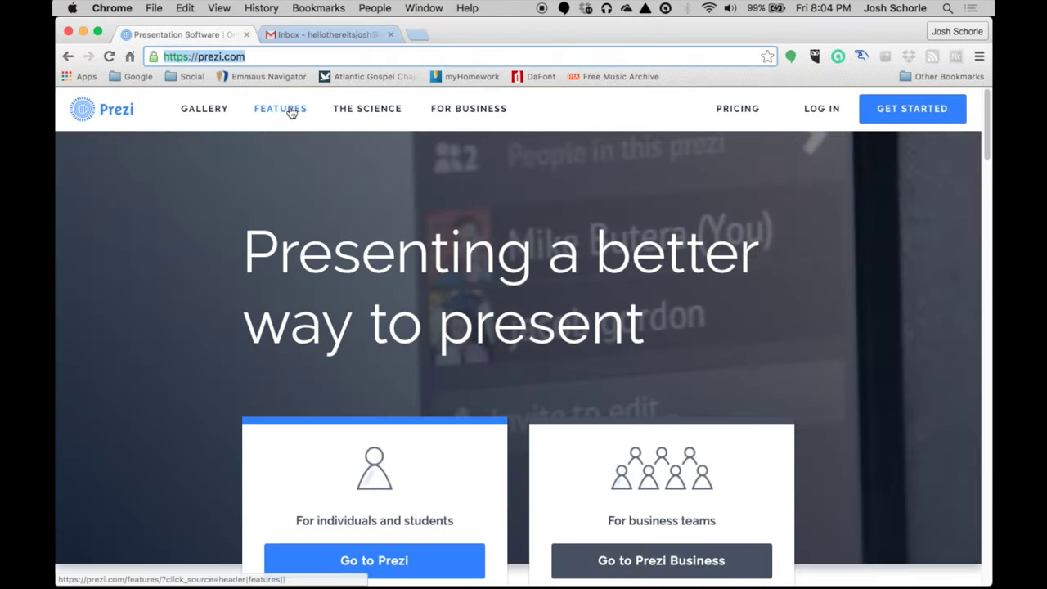
pyautogui.click(264, 56)
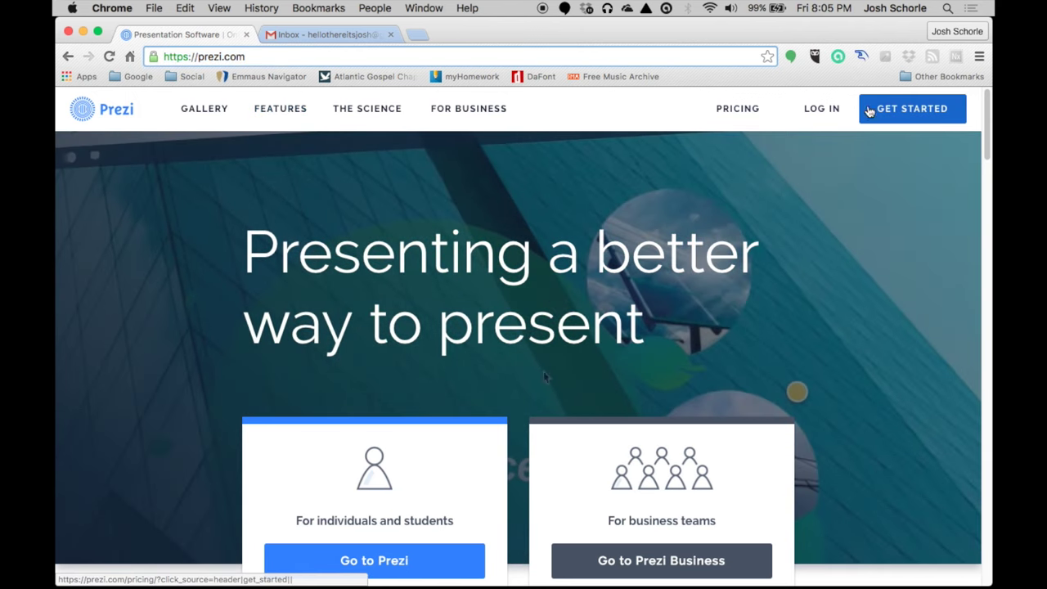
pyautogui.click(908, 124)
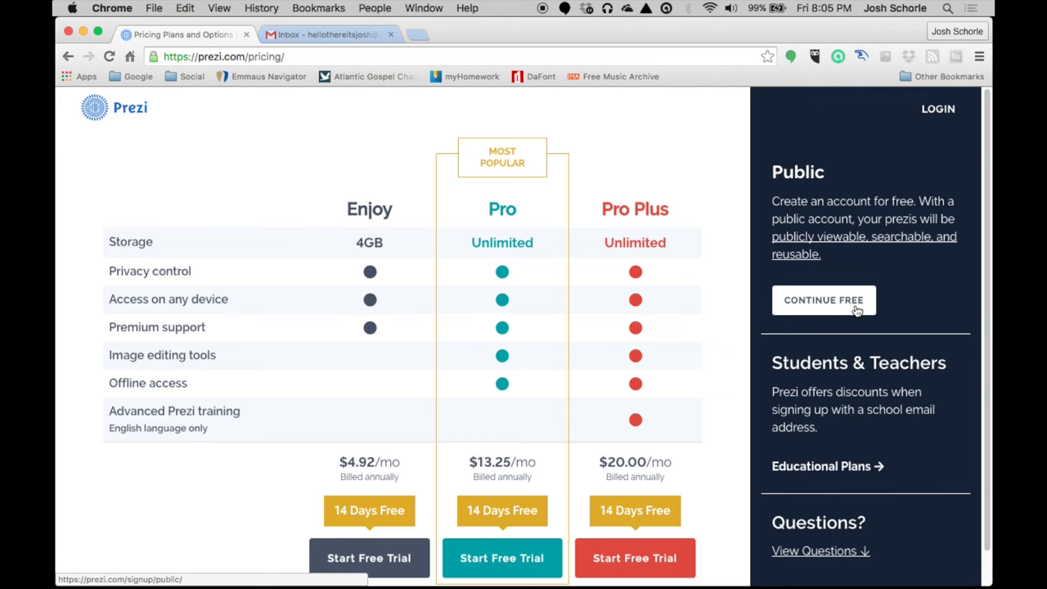
pyautogui.scroll(-1, 784, 516)
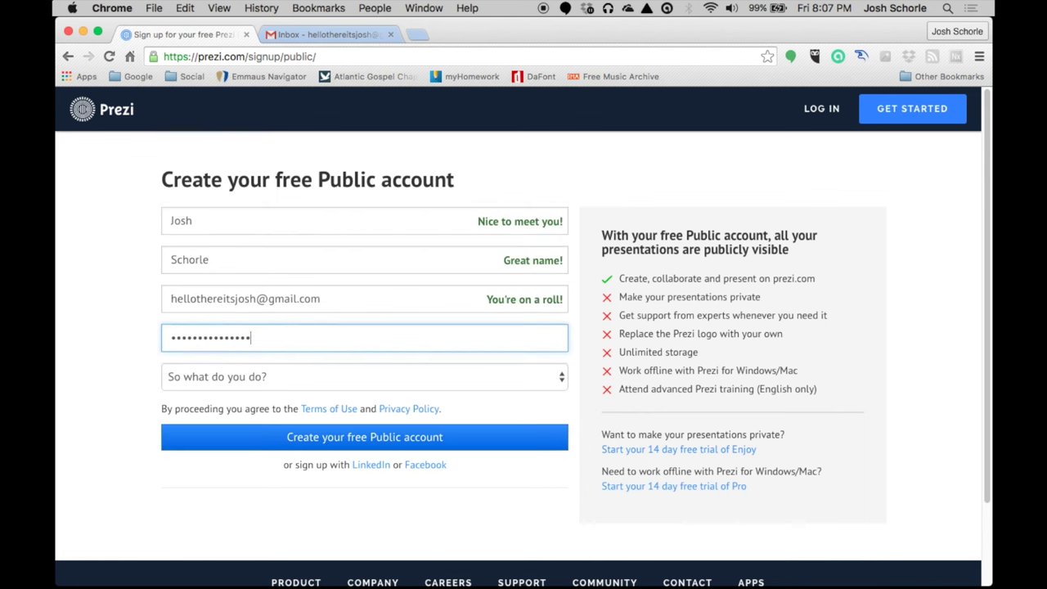
# Choose Student as the occupation and create the free Public account
pyautogui.click(364, 419)
pyautogui.press('Escape')
pyautogui.click(245, 497)
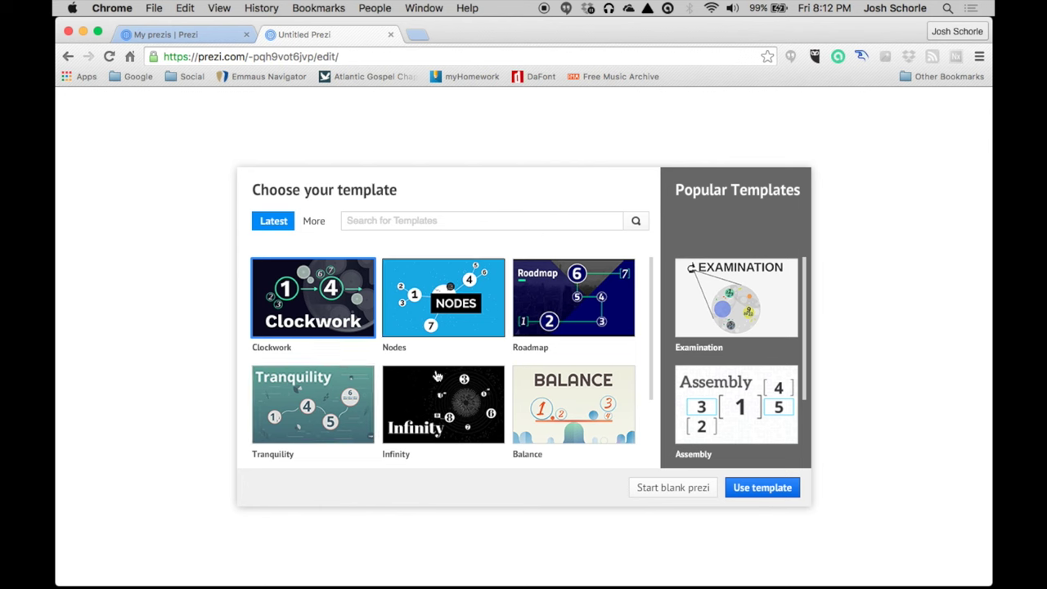
# Browse the larger template set and start the prezi from the Streaming template
pyautogui.scroll(-2, 427, 372)
pyautogui.scroll(2, 425, 378)
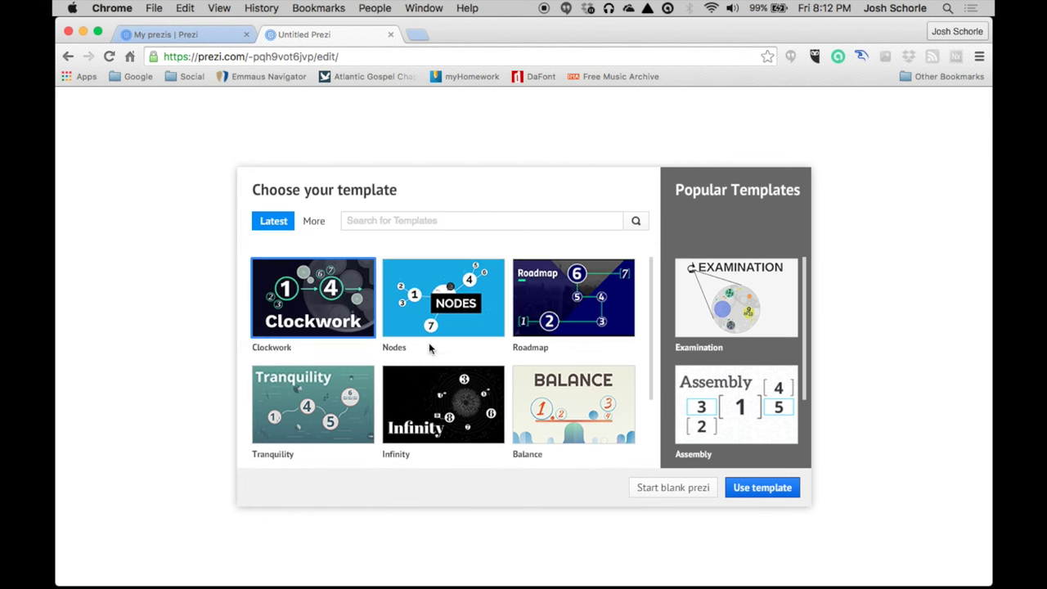
pyautogui.click(319, 228)
pyautogui.scroll(-5, 382, 334)
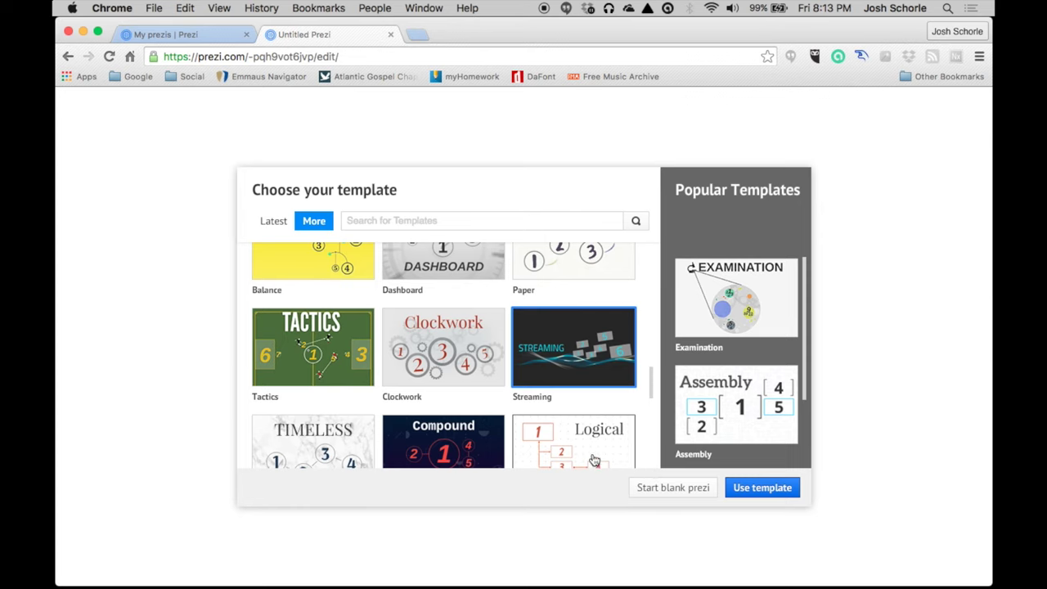
pyautogui.doubleClick(602, 376)
# Preview slides 2 through 5, then return to the overview of all frames
pyautogui.click(113, 300)
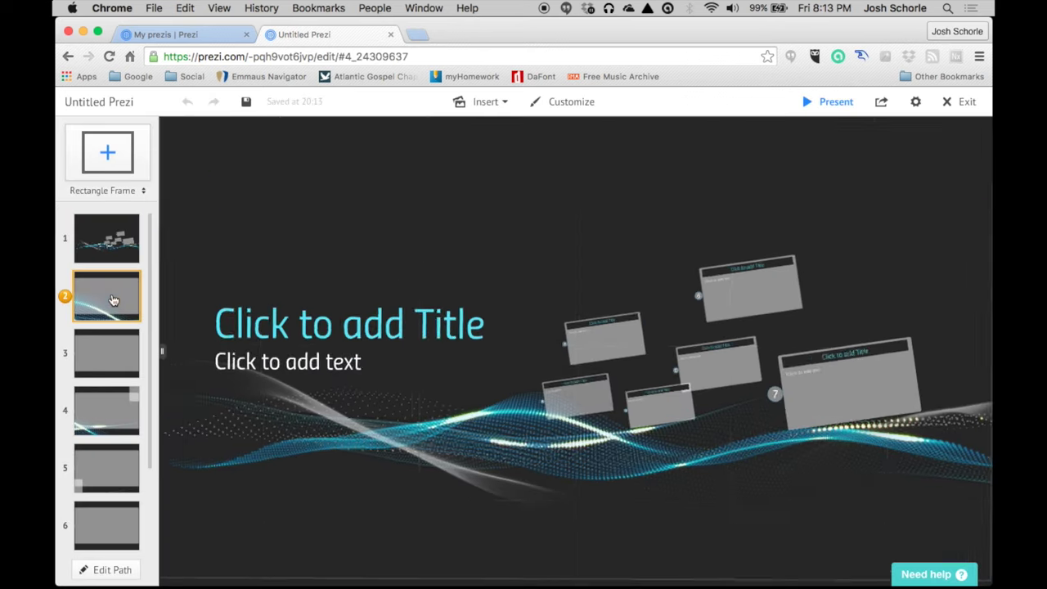
pyautogui.click(112, 350)
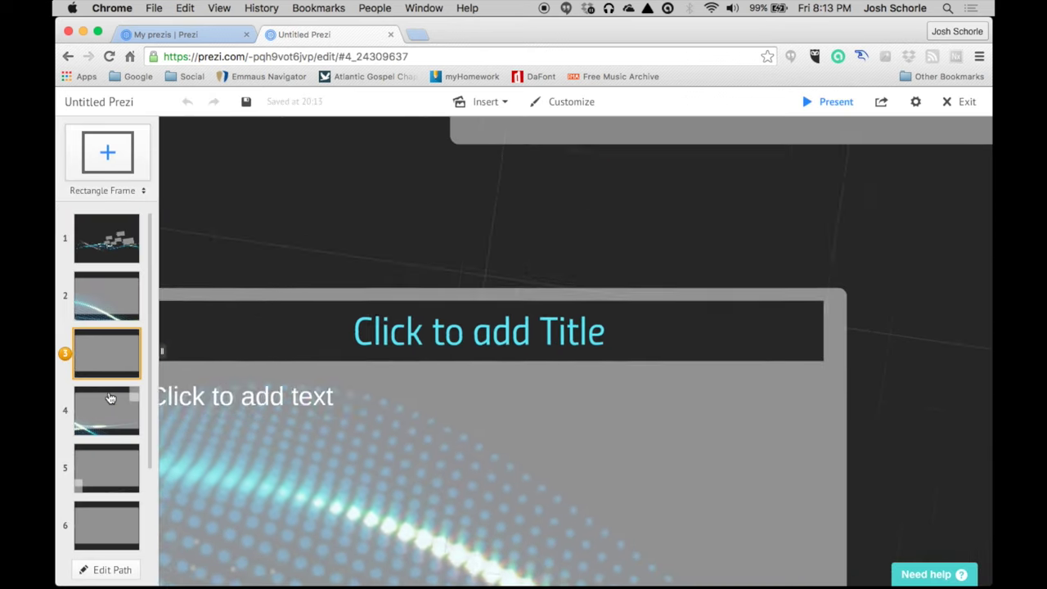
pyautogui.click(107, 416)
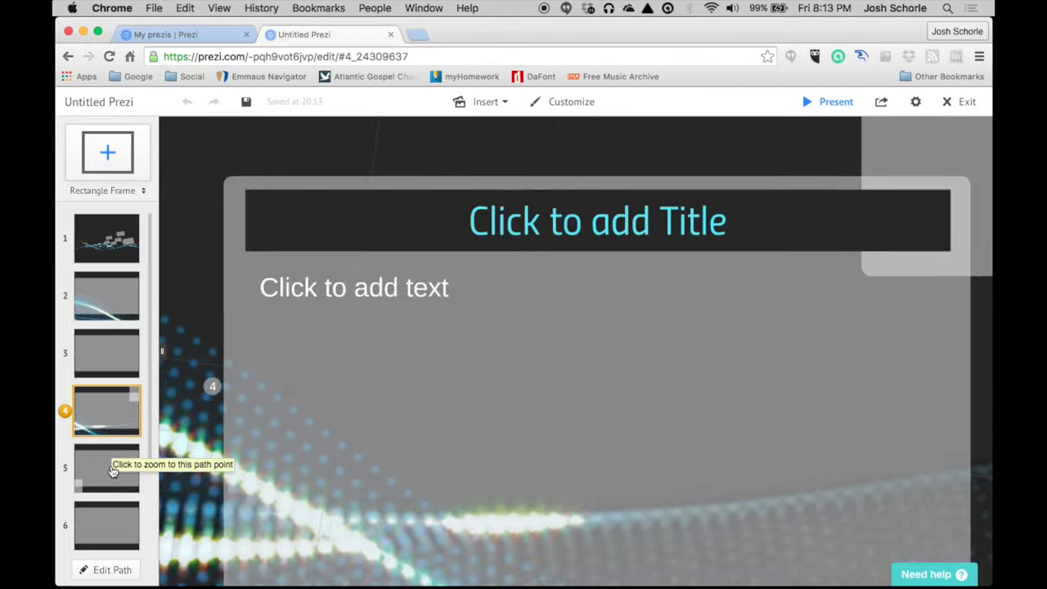
pyautogui.click(107, 465)
pyautogui.click(108, 239)
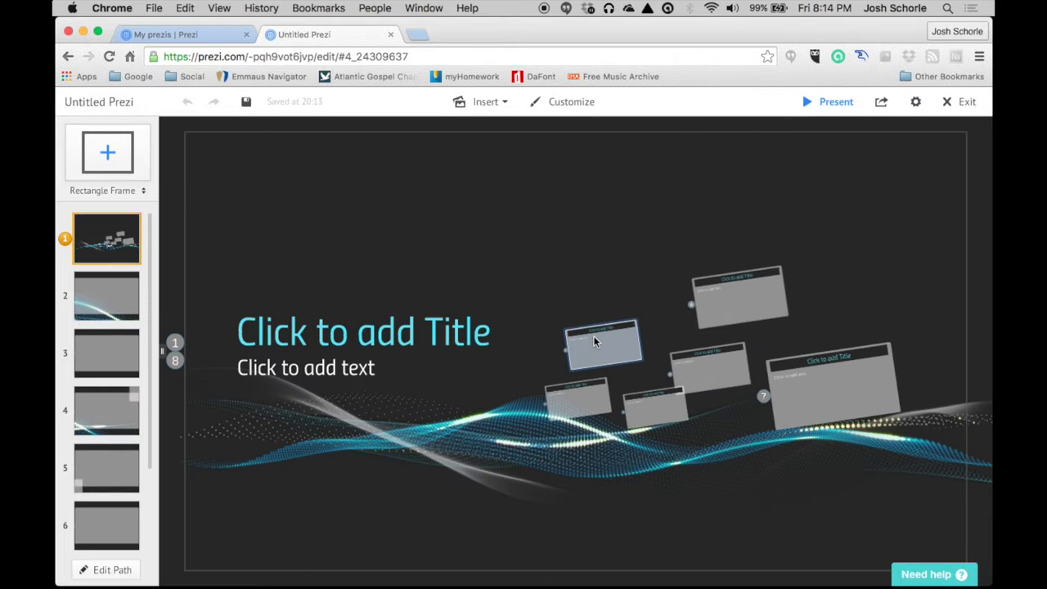
# Nudge the small frame left of the cluster slightly up and right
pyautogui.click(589, 356)
pyautogui.moveTo(603, 350); pyautogui.dragTo(609, 331)
pyautogui.scroll(-3, 127, 421)
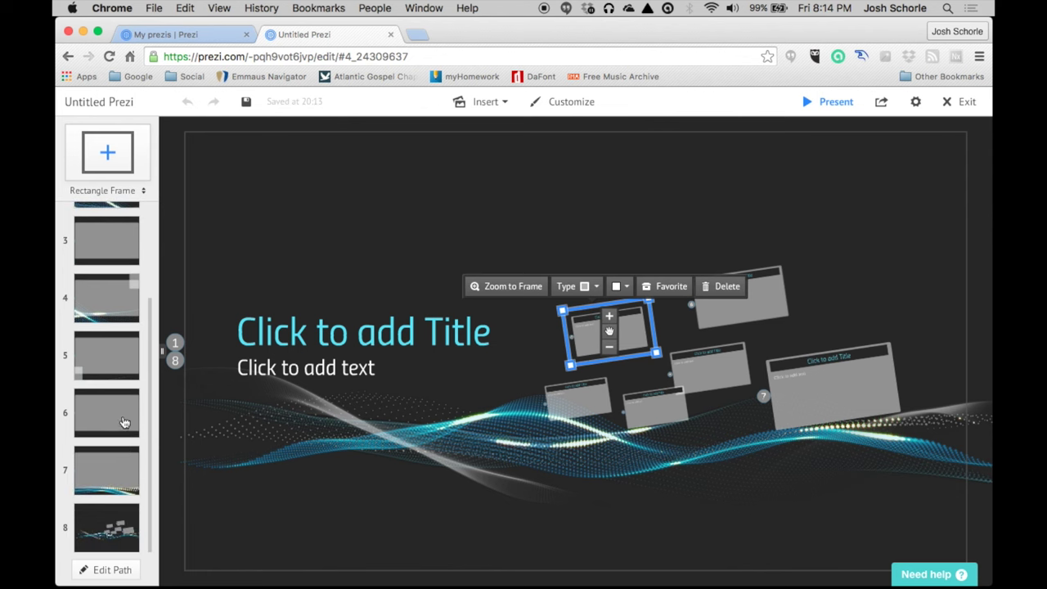
pyautogui.click(98, 534)
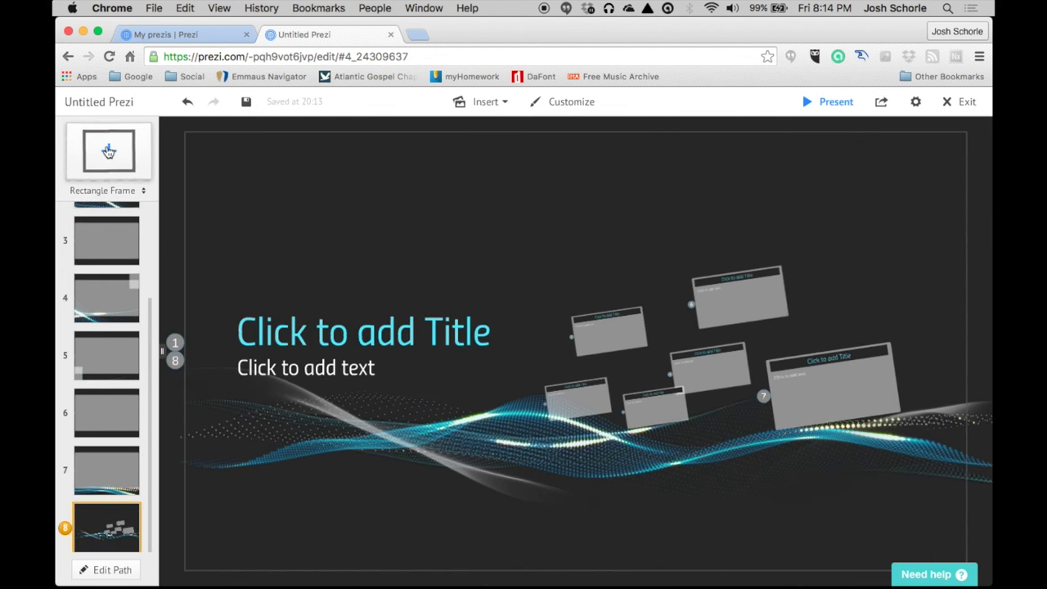
# Add a blank rectangle frame and move it after the overview as the last path step
pyautogui.click(108, 153)
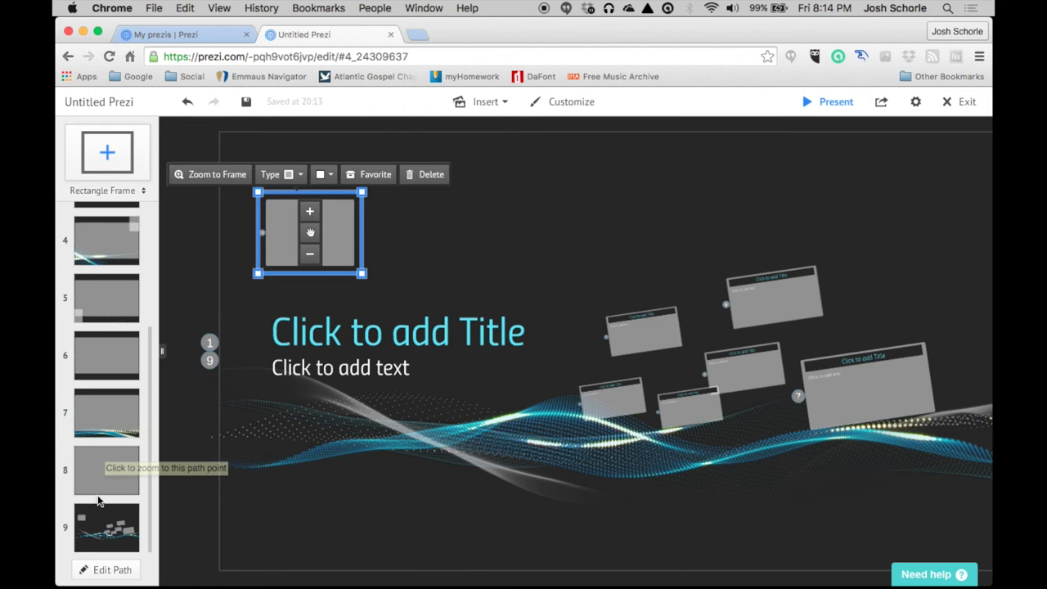
pyautogui.click(99, 468)
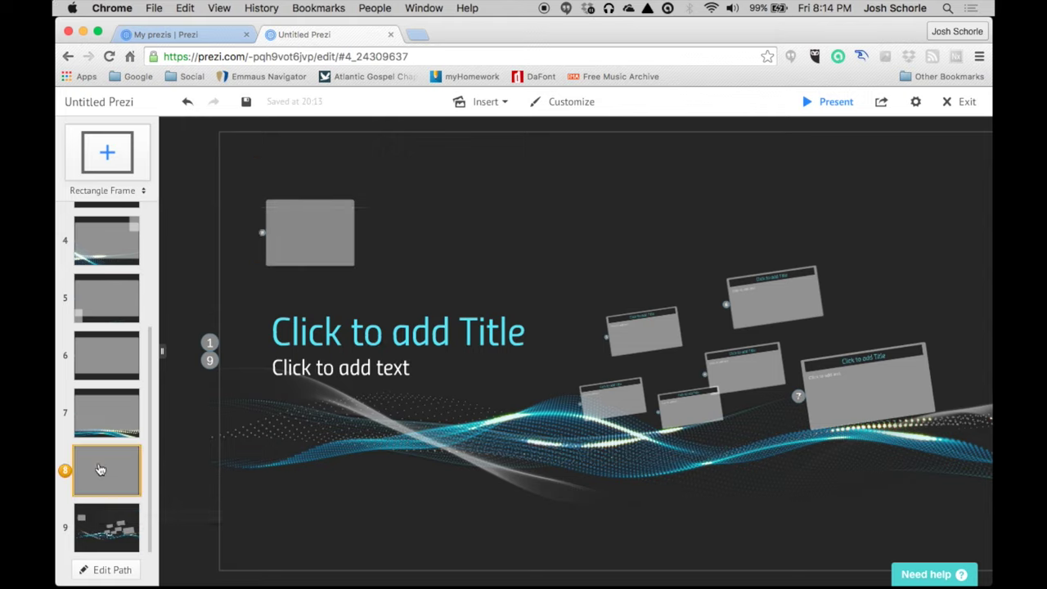
pyautogui.moveTo(109, 464); pyautogui.dragTo(88, 521)
pyautogui.click(95, 477)
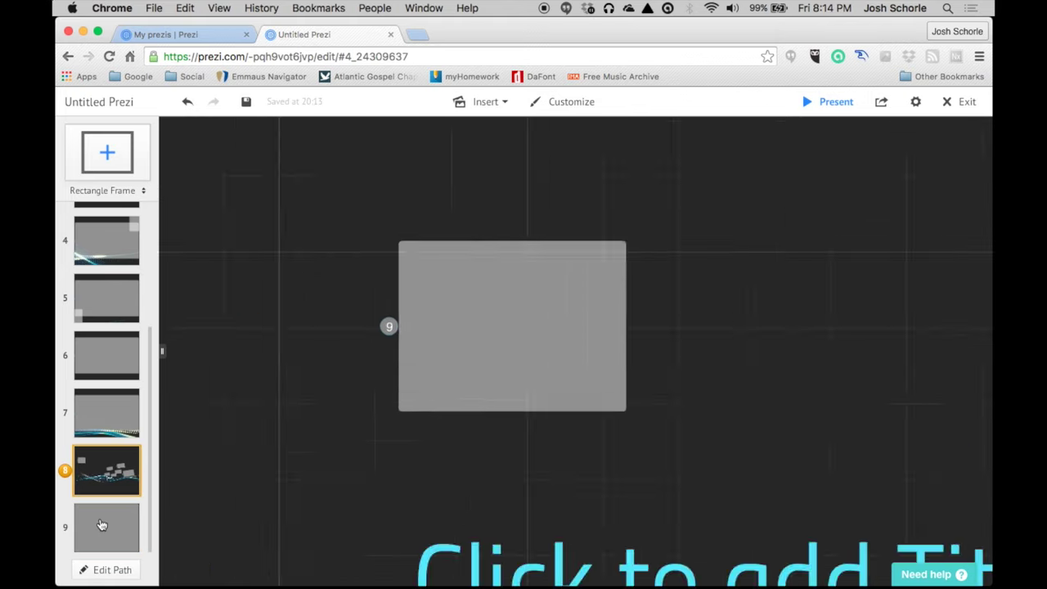
pyautogui.click(101, 532)
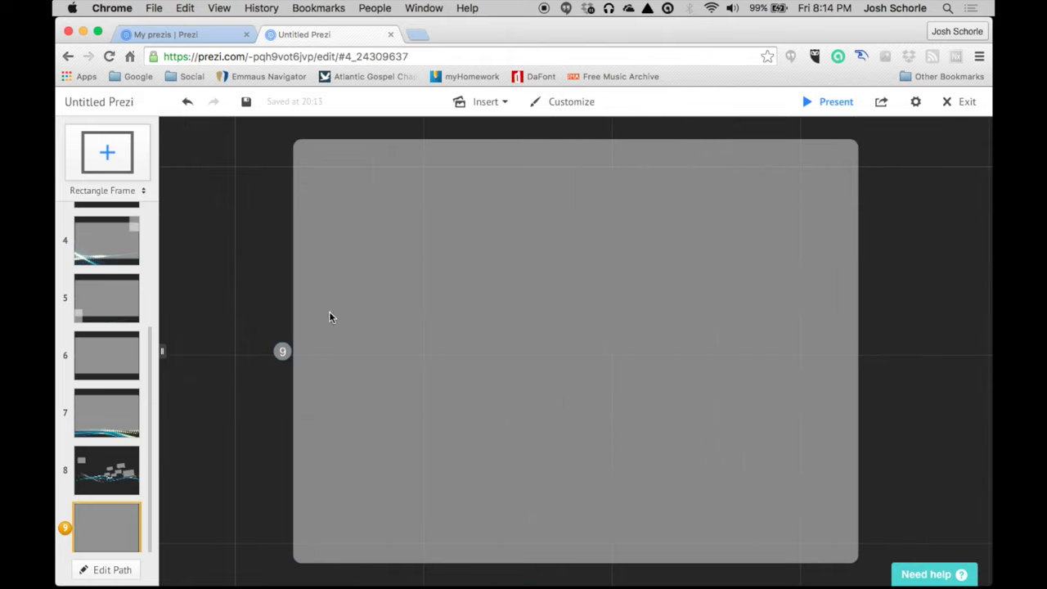
pyautogui.click(106, 477)
# Return to the first path step and enter path-editing mode
pyautogui.scroll(3, 107, 409)
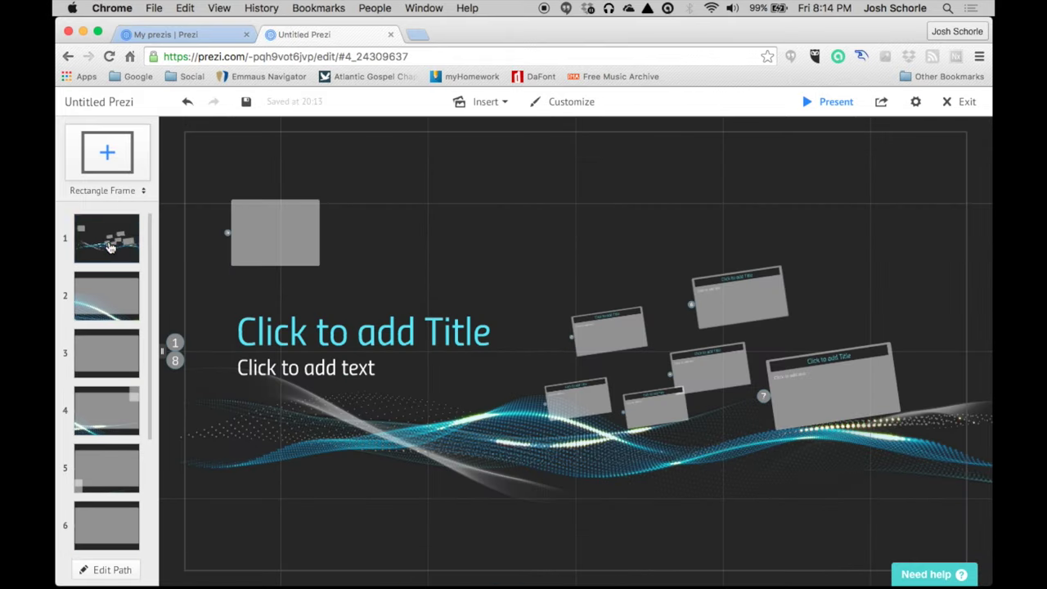
pyautogui.click(110, 250)
pyautogui.click(105, 573)
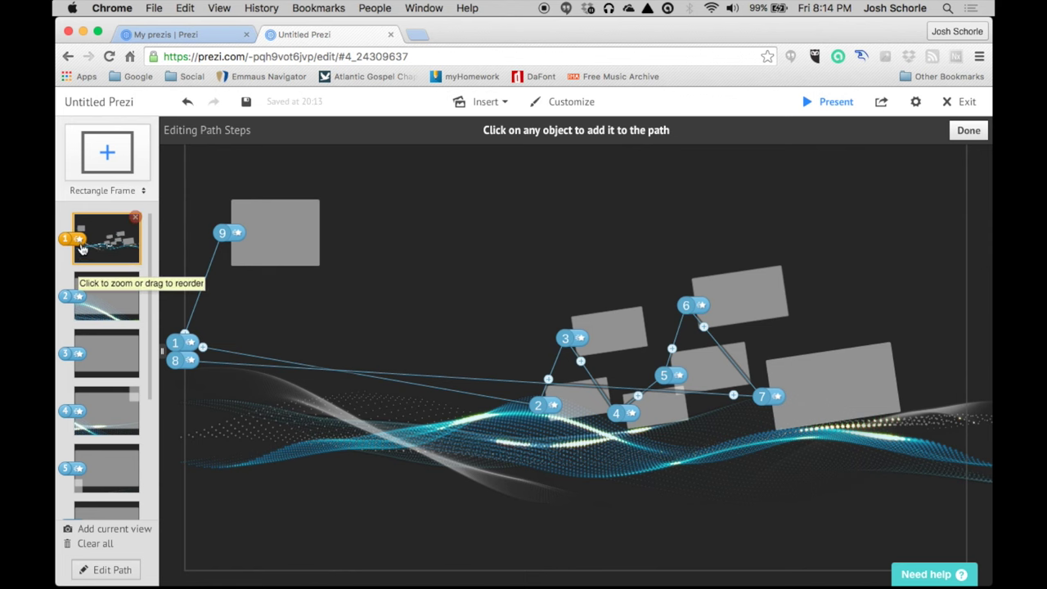
pyautogui.click(80, 239)
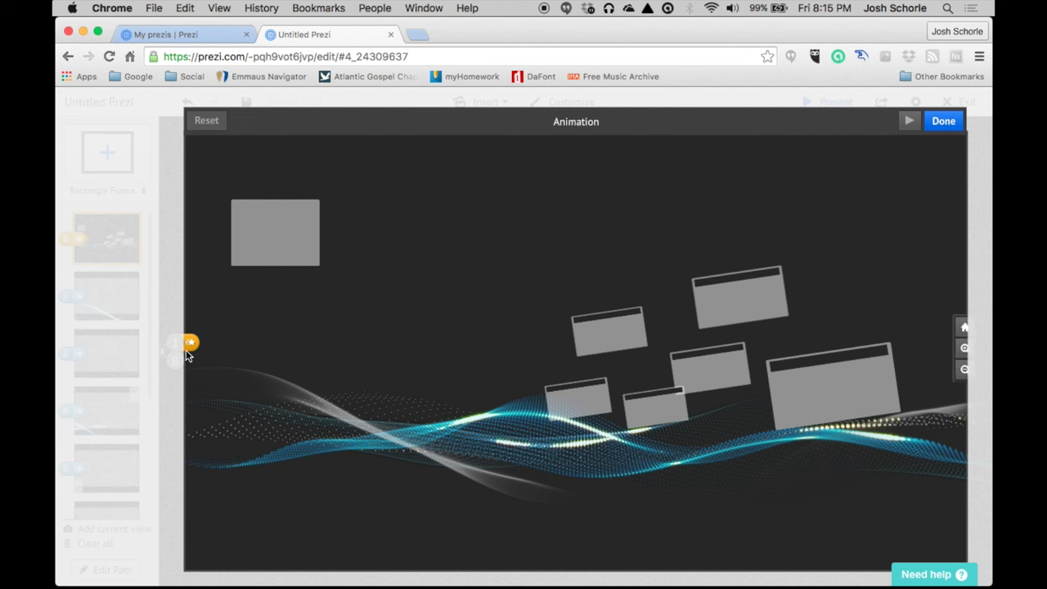
pyautogui.click(283, 242)
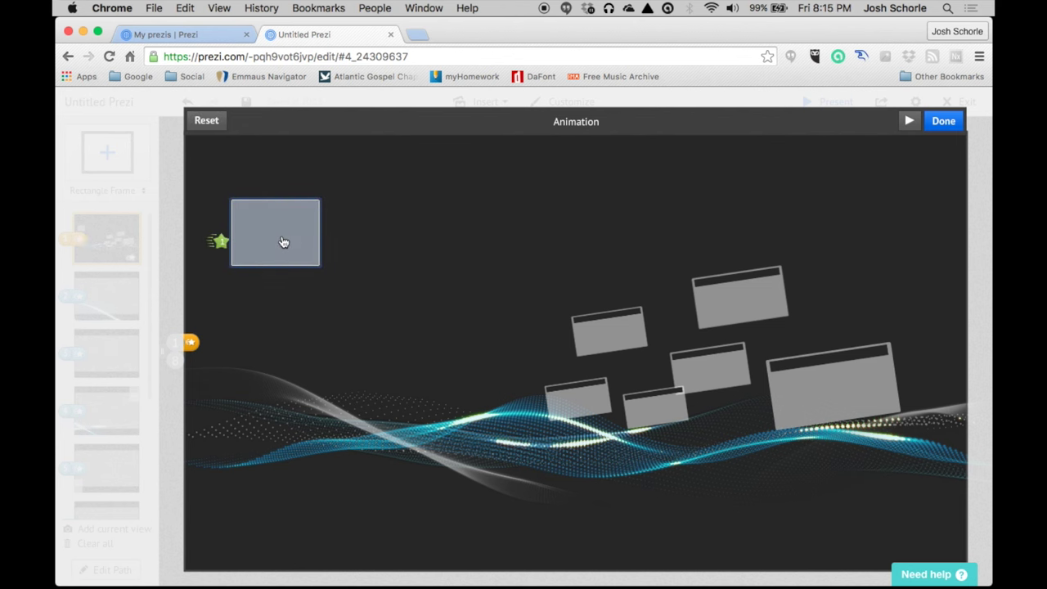
pyautogui.click(222, 243)
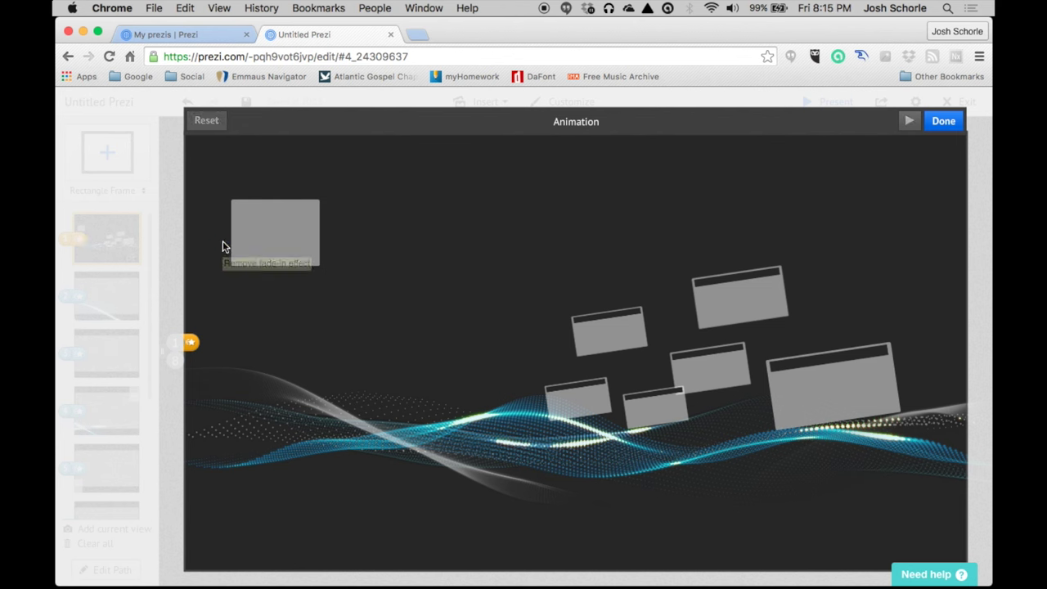
pyautogui.click(944, 120)
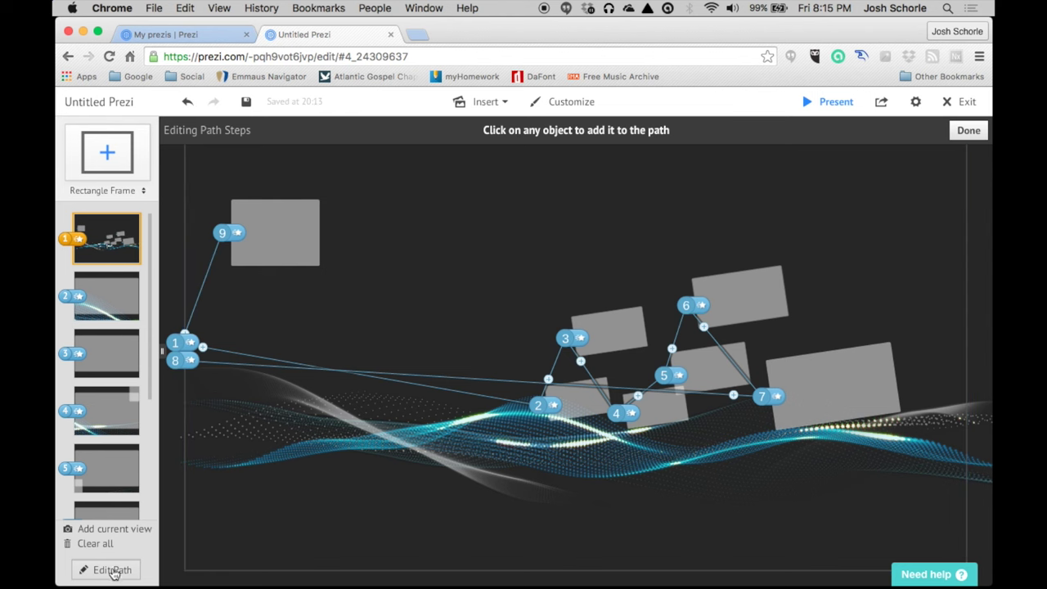
# Leave path editing and title the slide 'This is text' with the author's name beneath
pyautogui.click(969, 131)
pyautogui.click(355, 339)
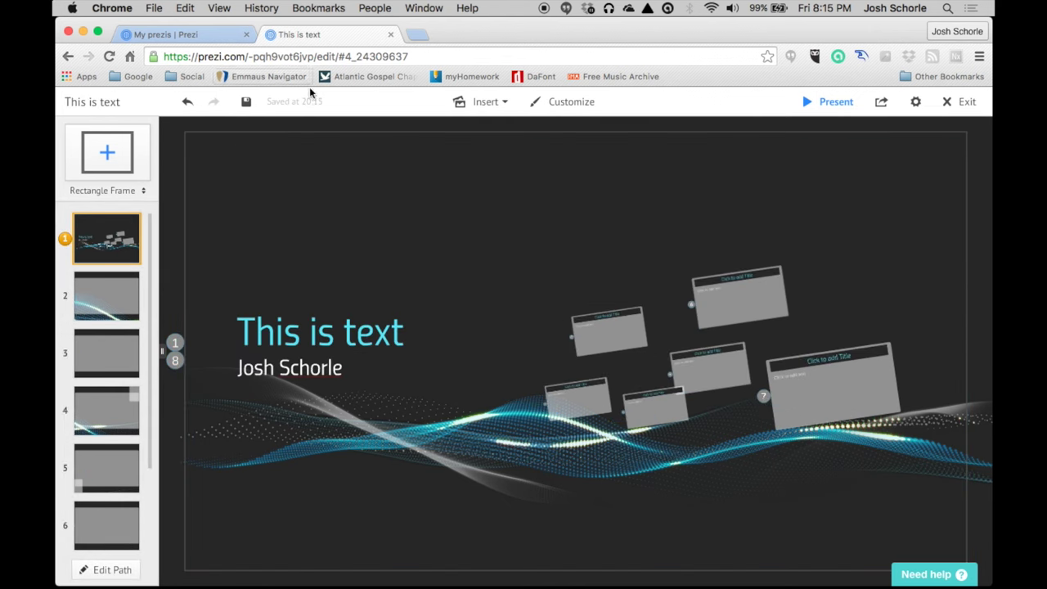
pyautogui.click(487, 105)
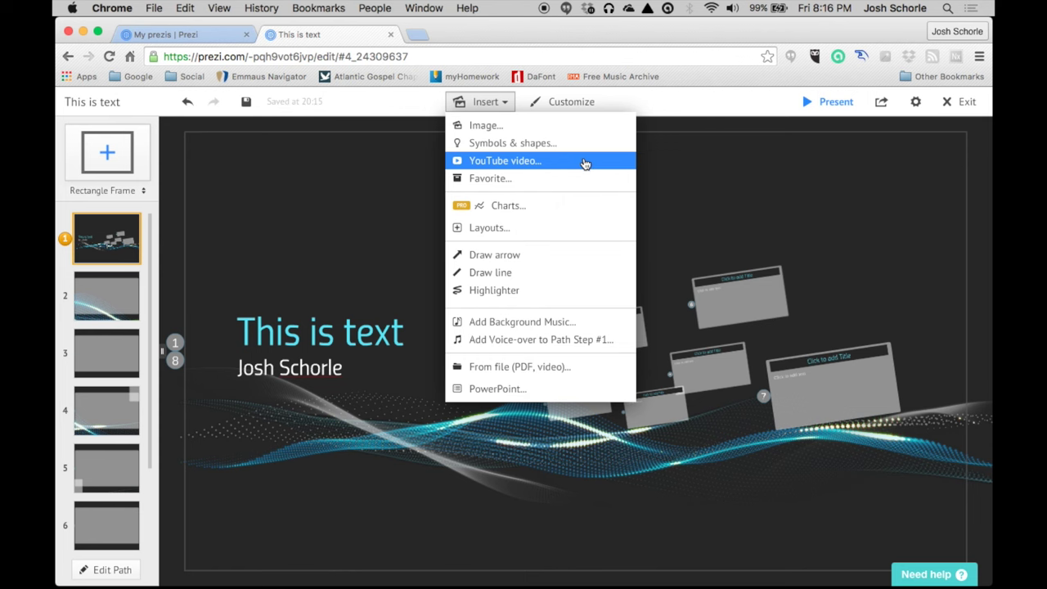
pyautogui.click(572, 229)
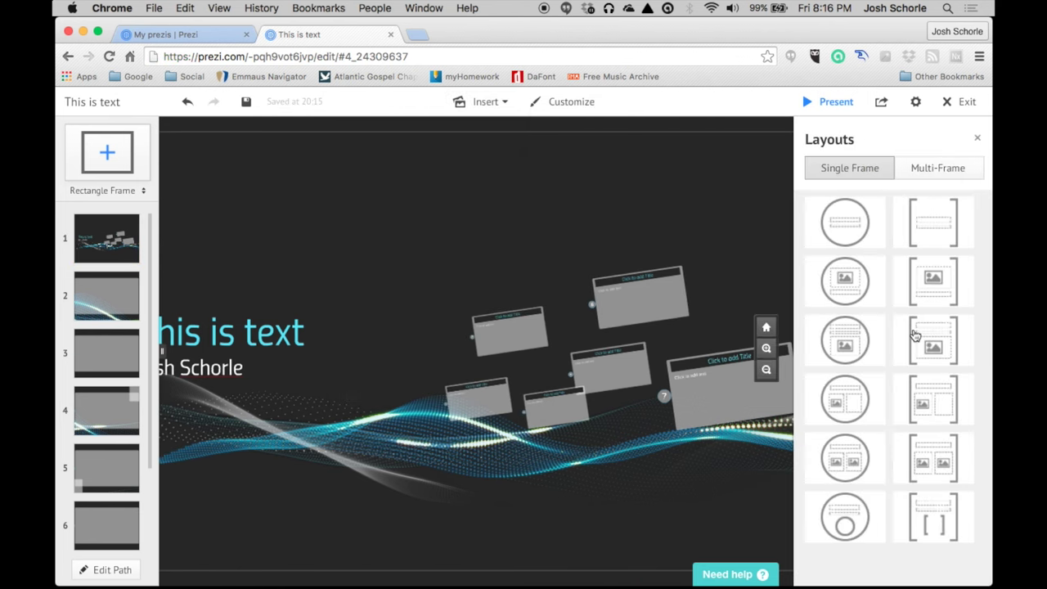
pyautogui.click(957, 179)
pyautogui.scroll(-10, 948, 316)
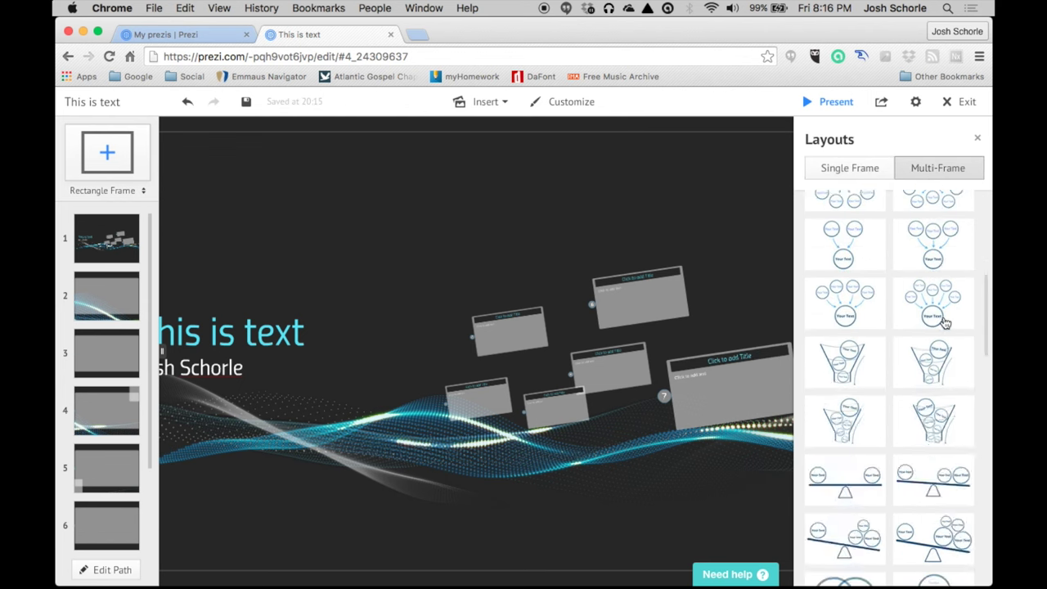
pyautogui.scroll(-3, 941, 311)
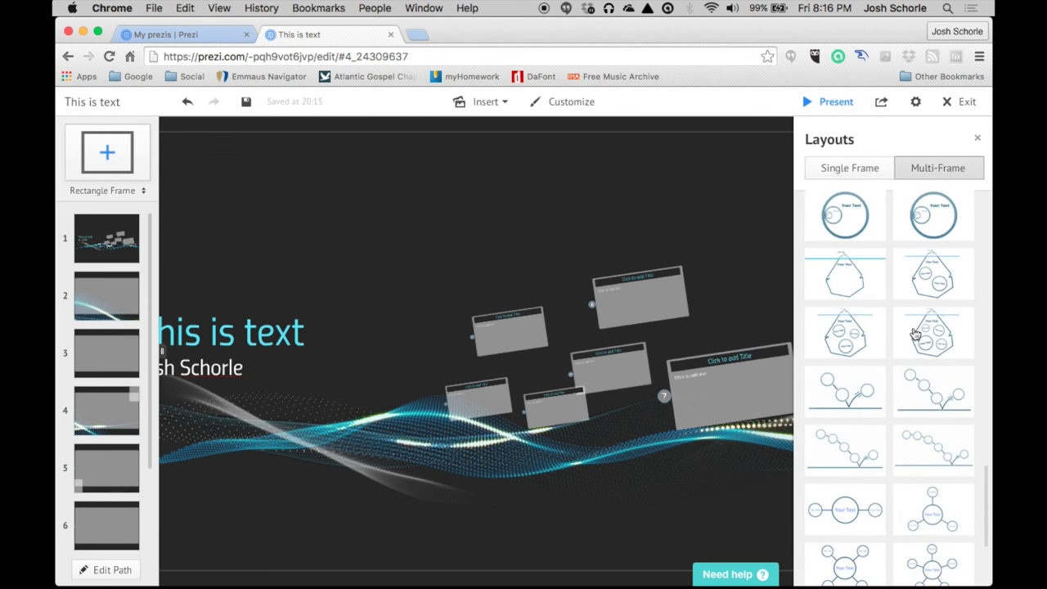
pyautogui.scroll(-3, 905, 348)
pyautogui.scroll(10, 900, 376)
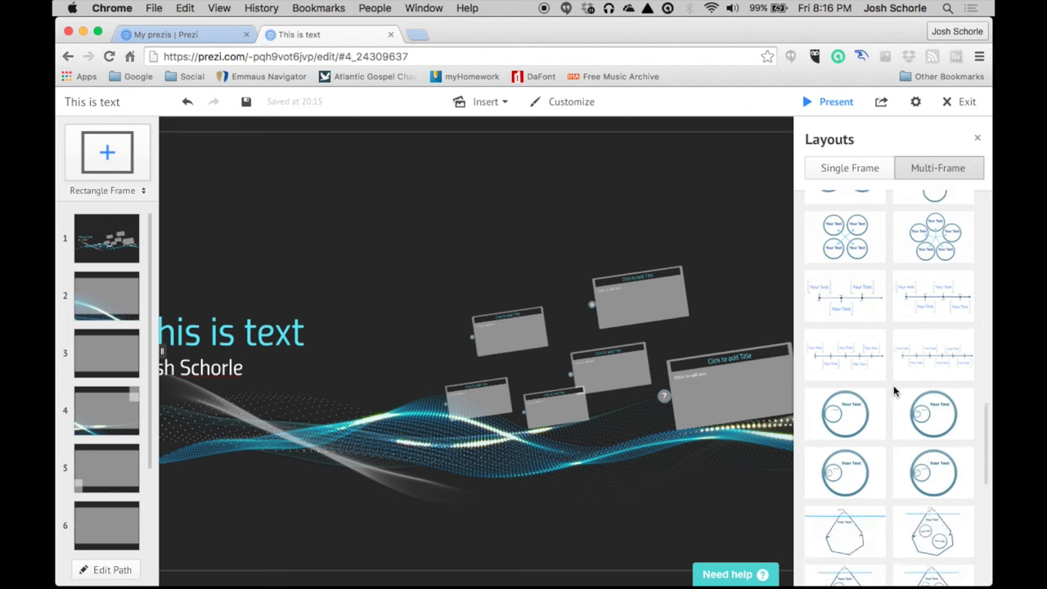
pyautogui.click(977, 138)
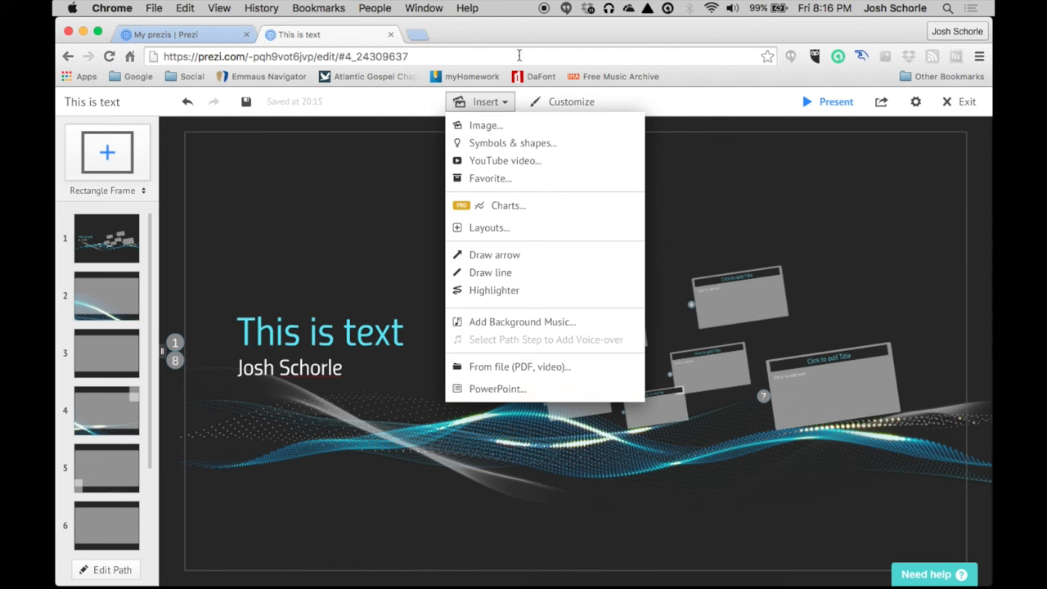
pyautogui.click(503, 107)
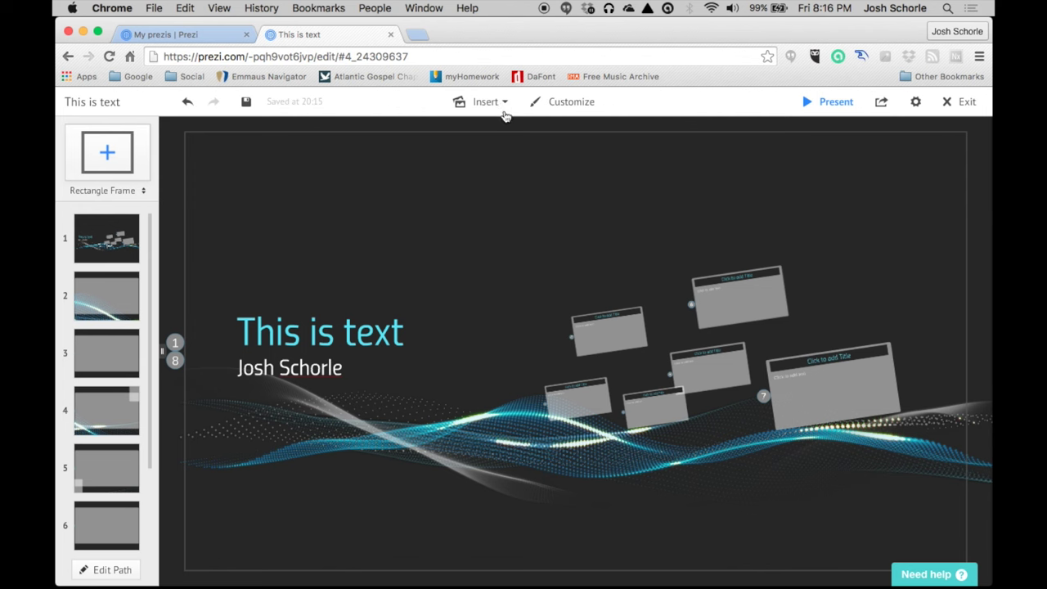
# Set the blue 'I speak in movie quotes and song lyrics' badge photo as the background image
pyautogui.click(546, 104)
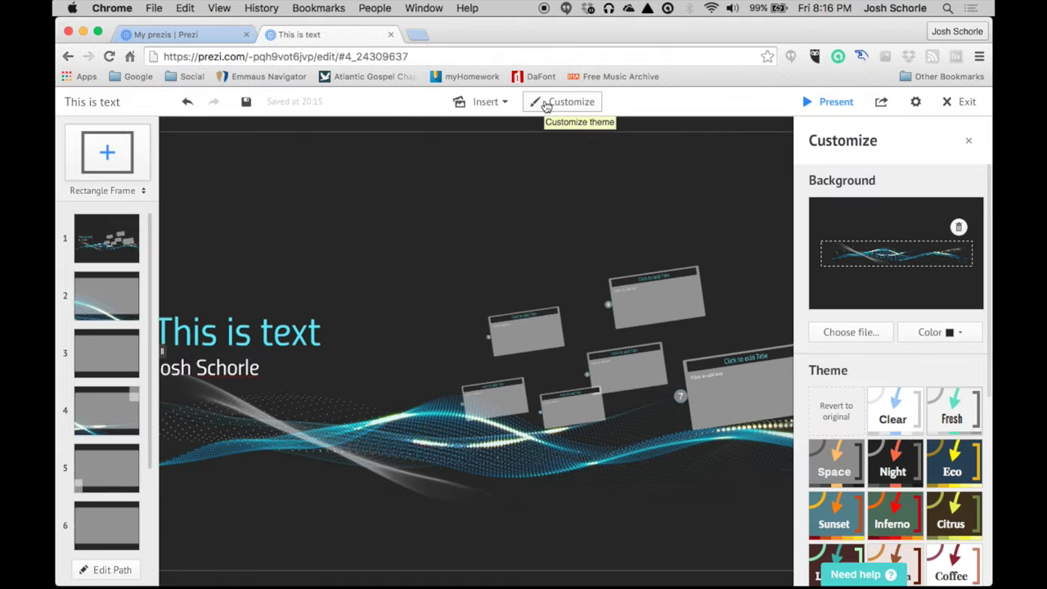
pyautogui.click(850, 332)
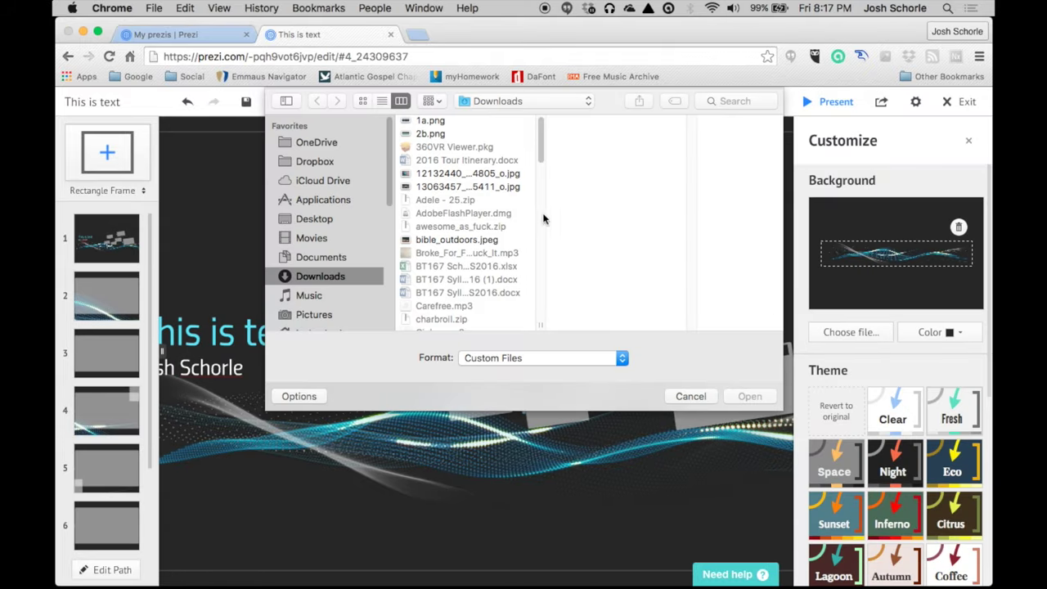
pyautogui.scroll(-10, 455, 256)
pyautogui.scroll(-3, 455, 254)
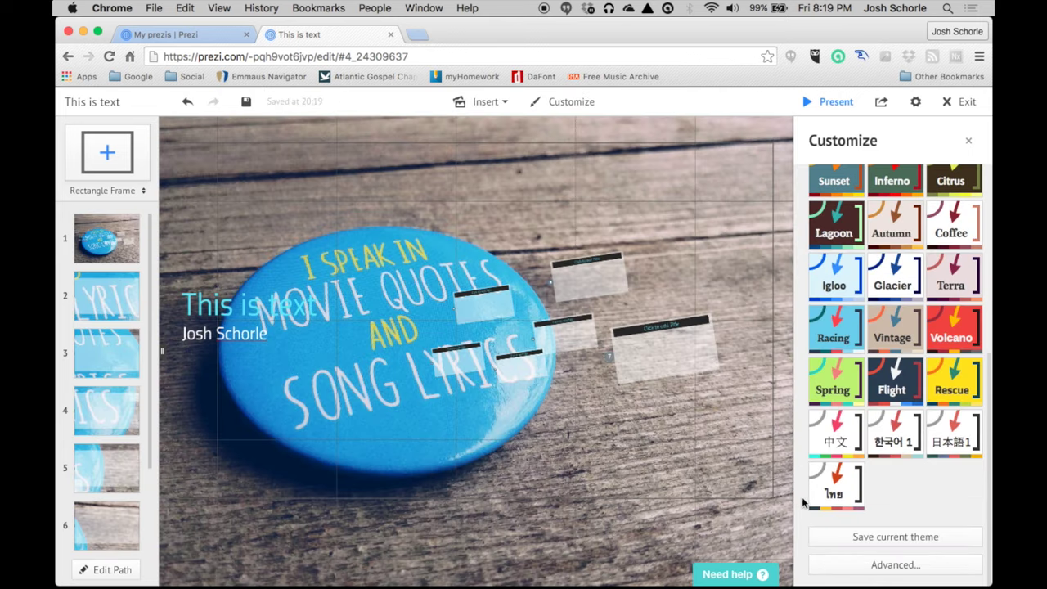
# Upload IMG_2479.JPG as a second 3D background layer and confirm the layers
pyautogui.click(834, 568)
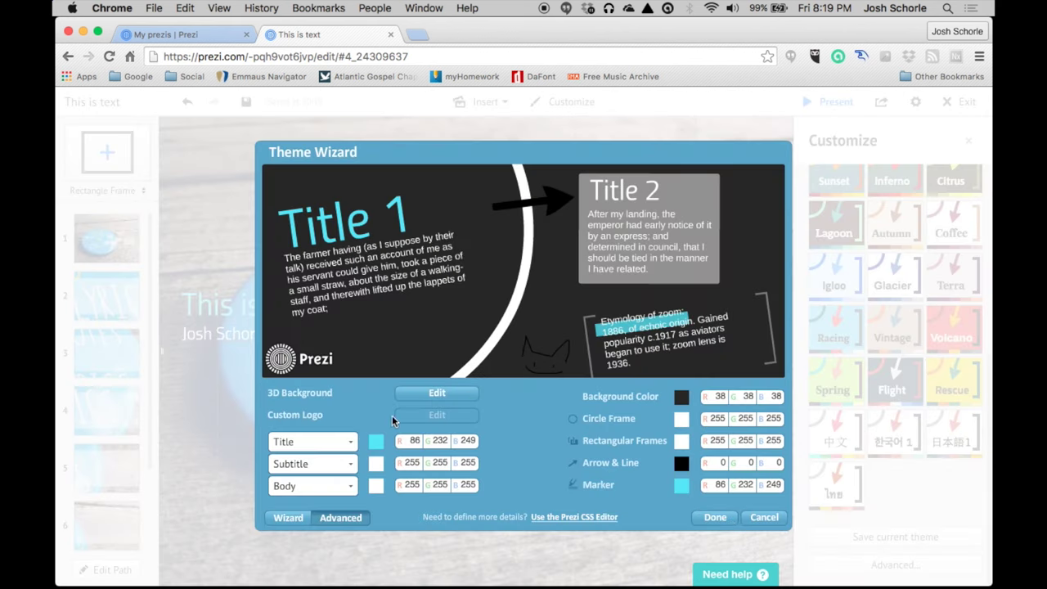
pyautogui.click(422, 396)
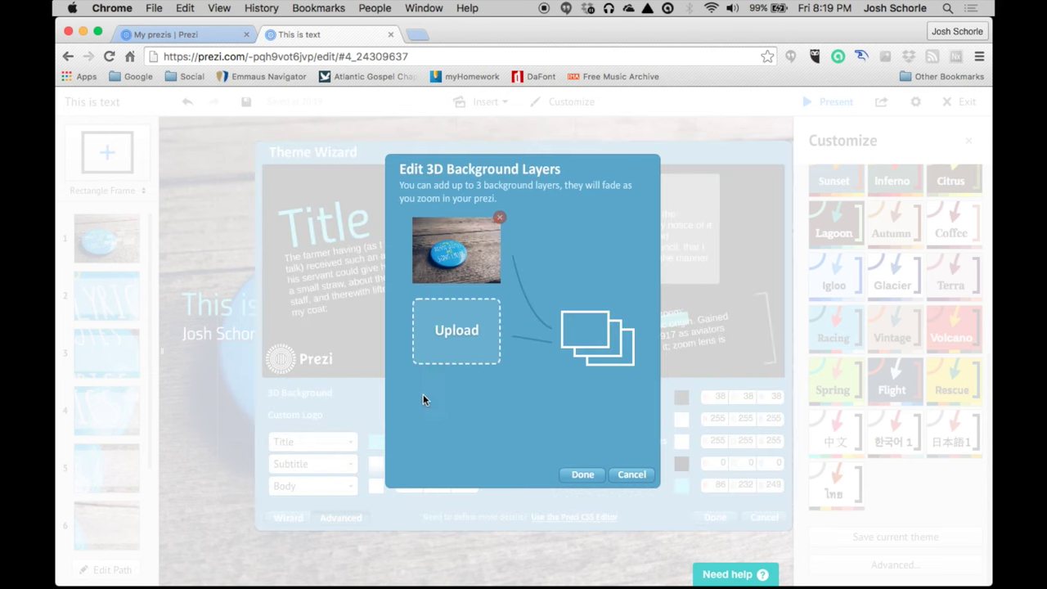
pyautogui.click(455, 331)
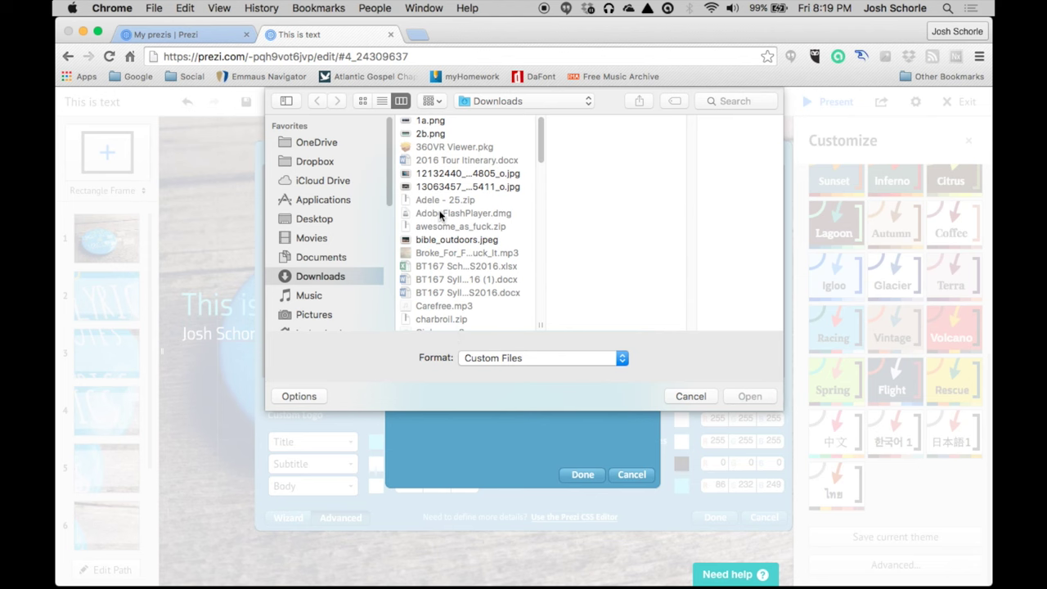
pyautogui.scroll(-5, 442, 220)
pyautogui.scroll(-3, 441, 232)
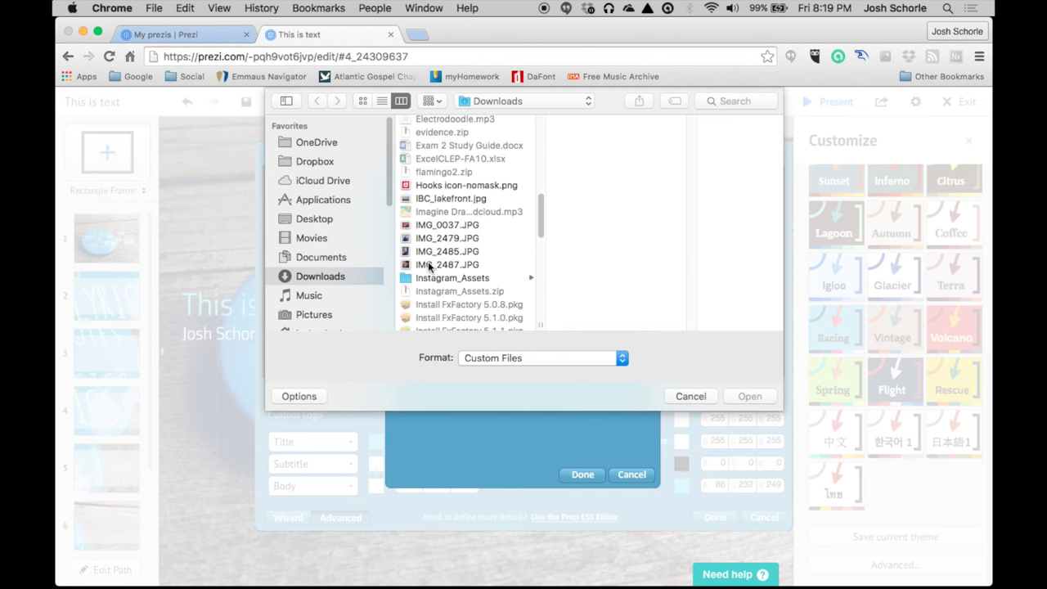
pyautogui.click(424, 265)
pyautogui.click(430, 238)
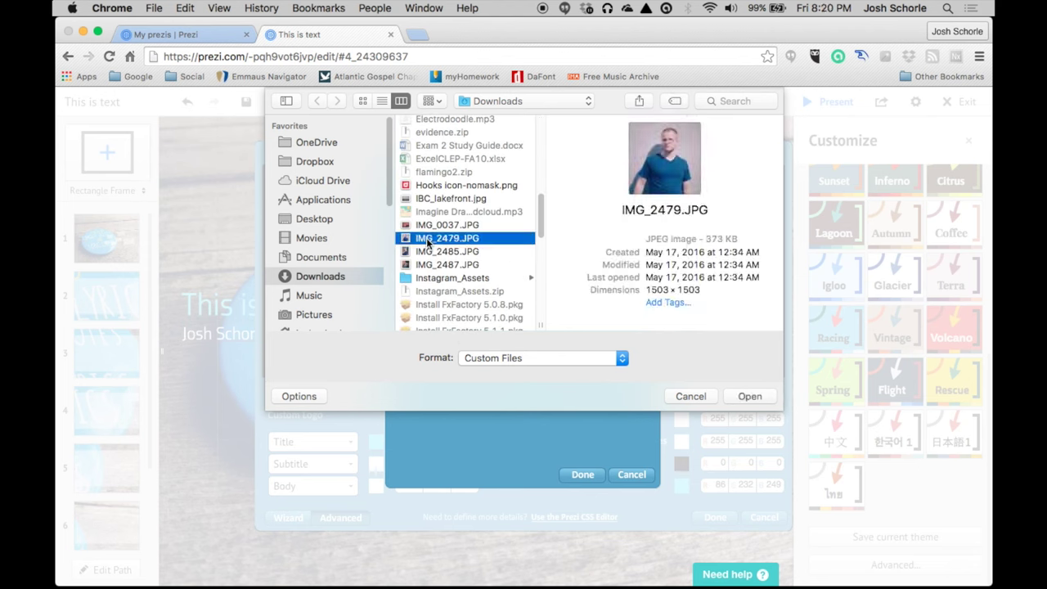
pyautogui.click(750, 396)
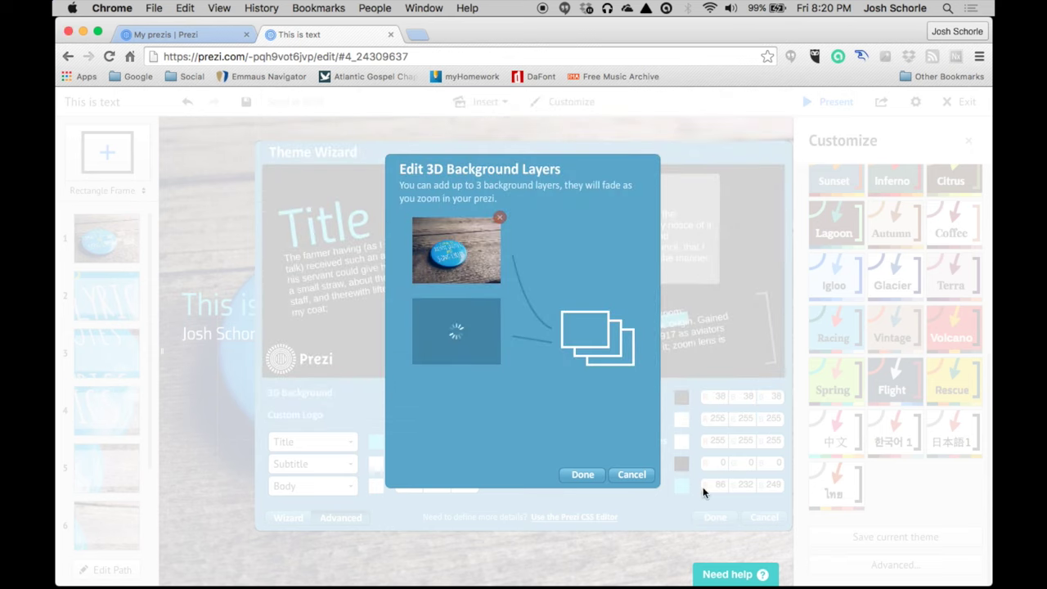
pyautogui.click(576, 475)
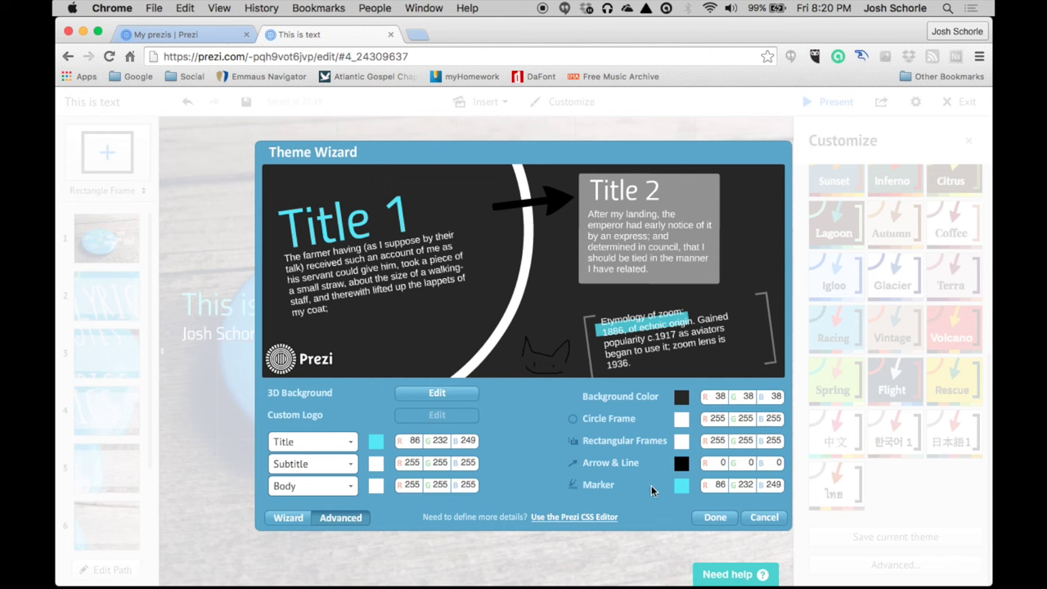
# Apply the theme changes, bring the whole badge slide into view, and close Customize
pyautogui.click(714, 518)
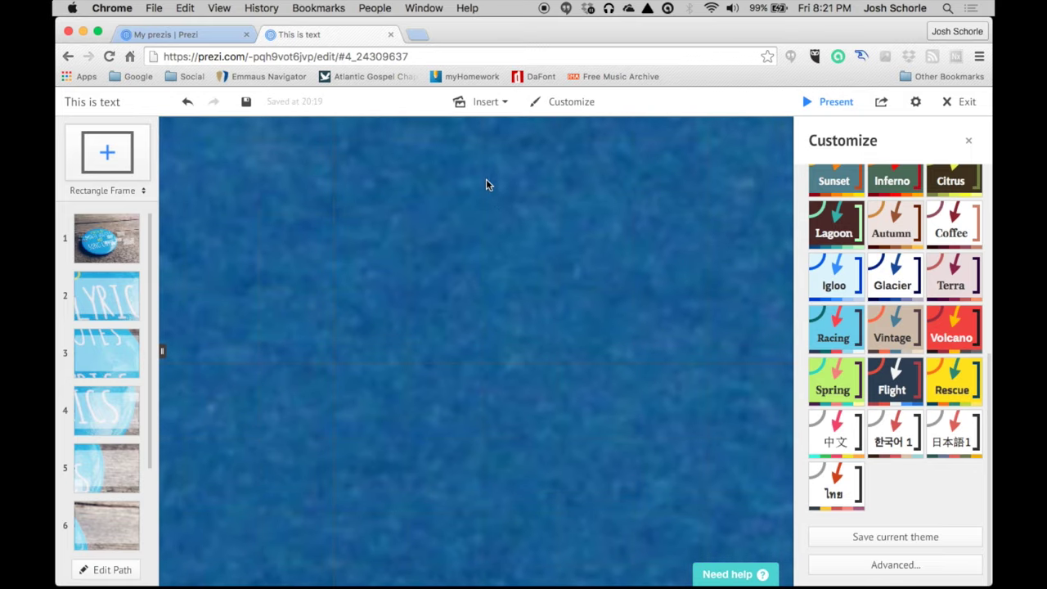
pyautogui.click(540, 451)
pyautogui.click(423, 569)
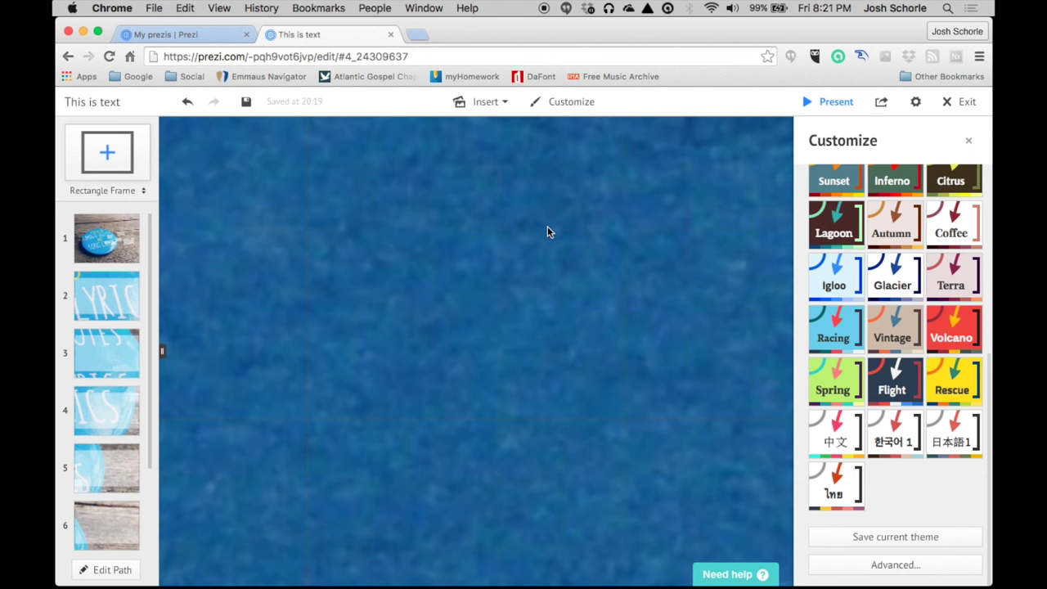
pyautogui.scroll(-5, 567, 390)
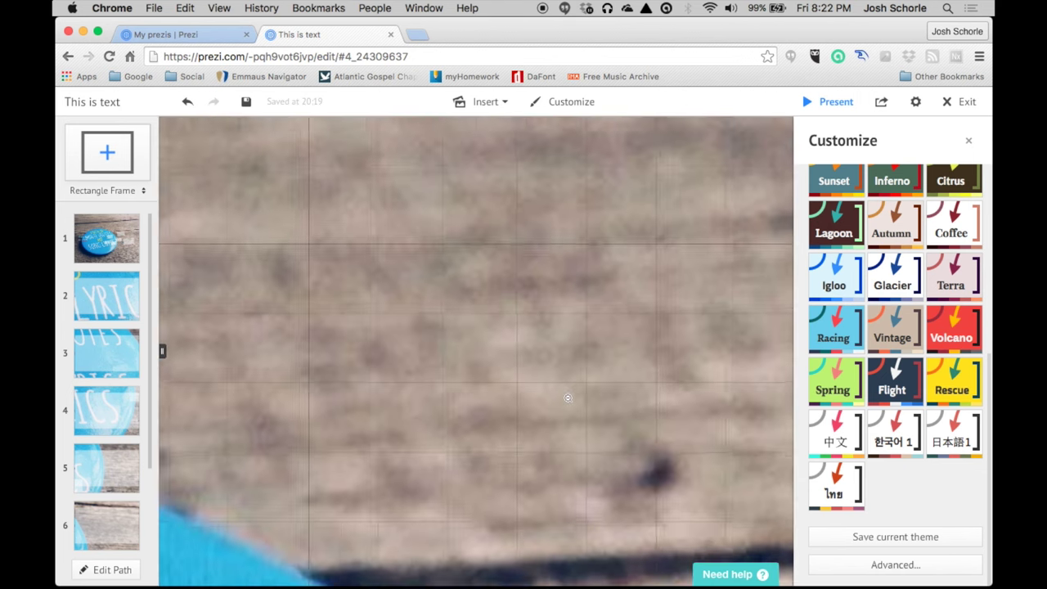
pyautogui.scroll(-5, 567, 390)
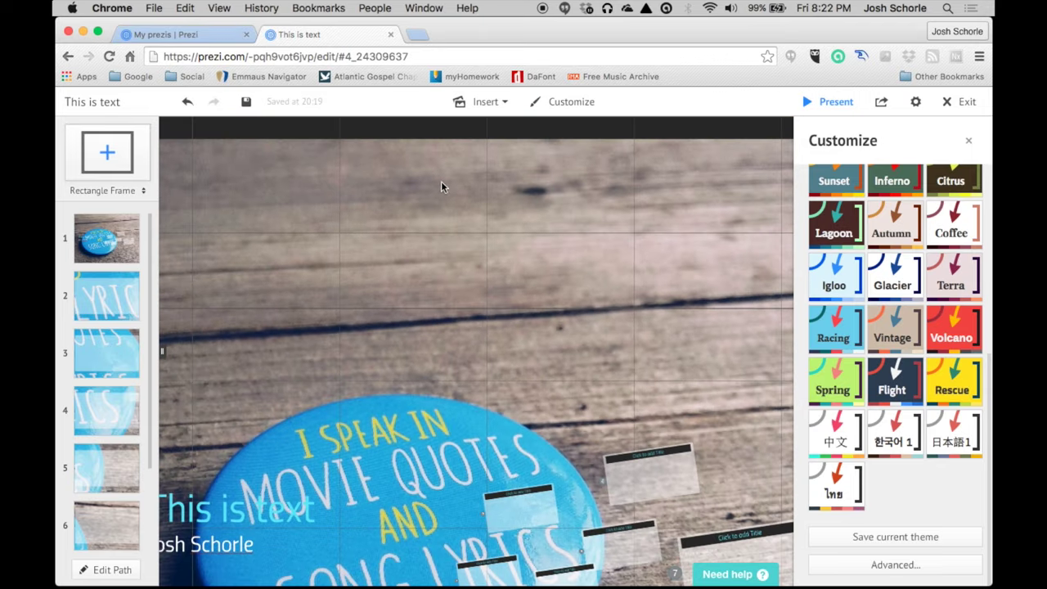
pyautogui.click(945, 397)
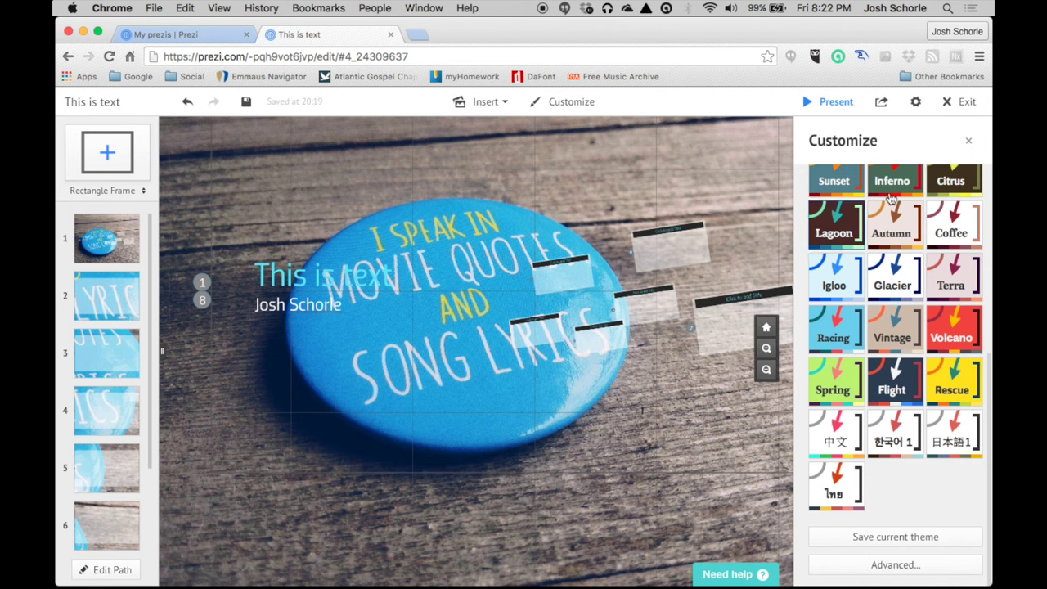
pyautogui.click(970, 141)
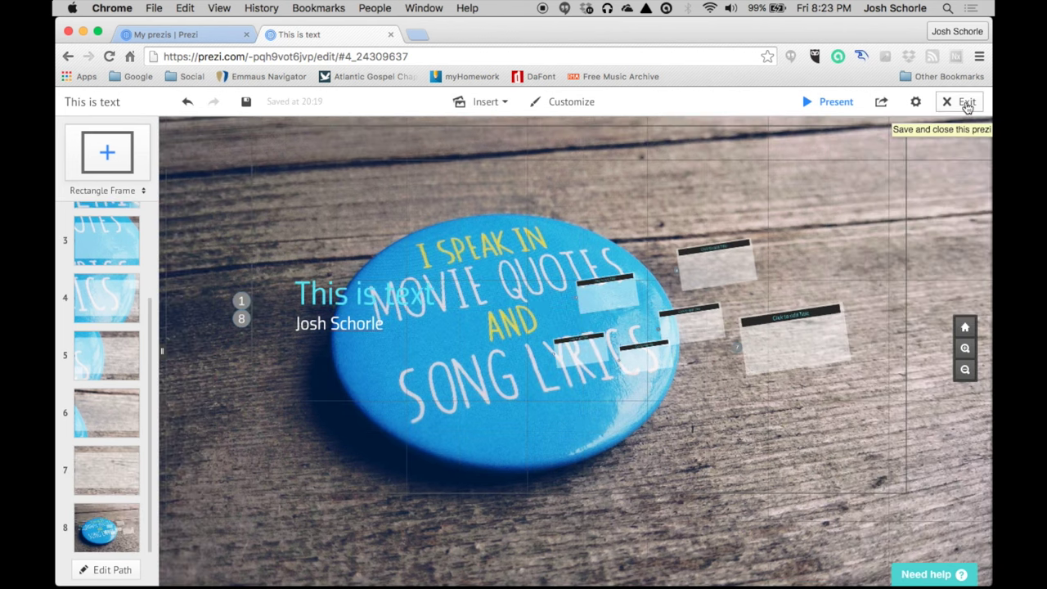
# Save and close 'This is text', then find it among two public prezis on the profile page
pyautogui.click(957, 107)
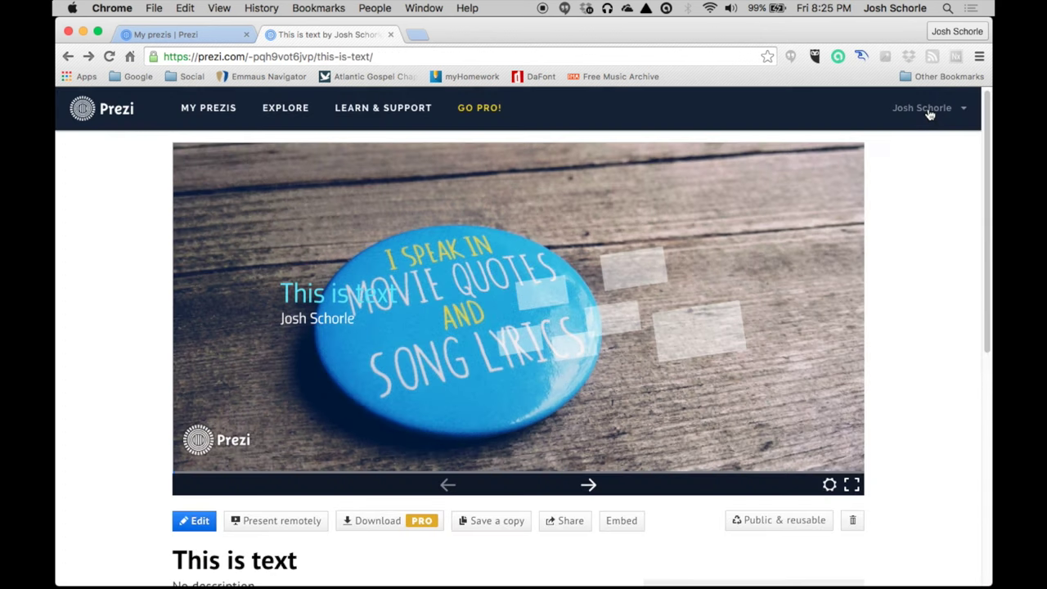
pyautogui.click(929, 111)
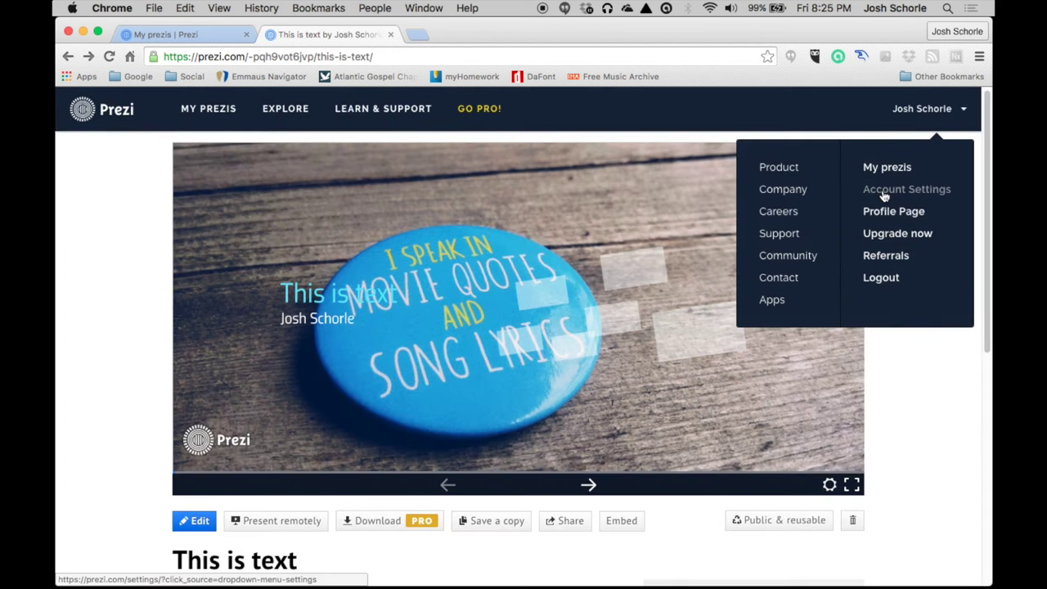
pyautogui.click(884, 191)
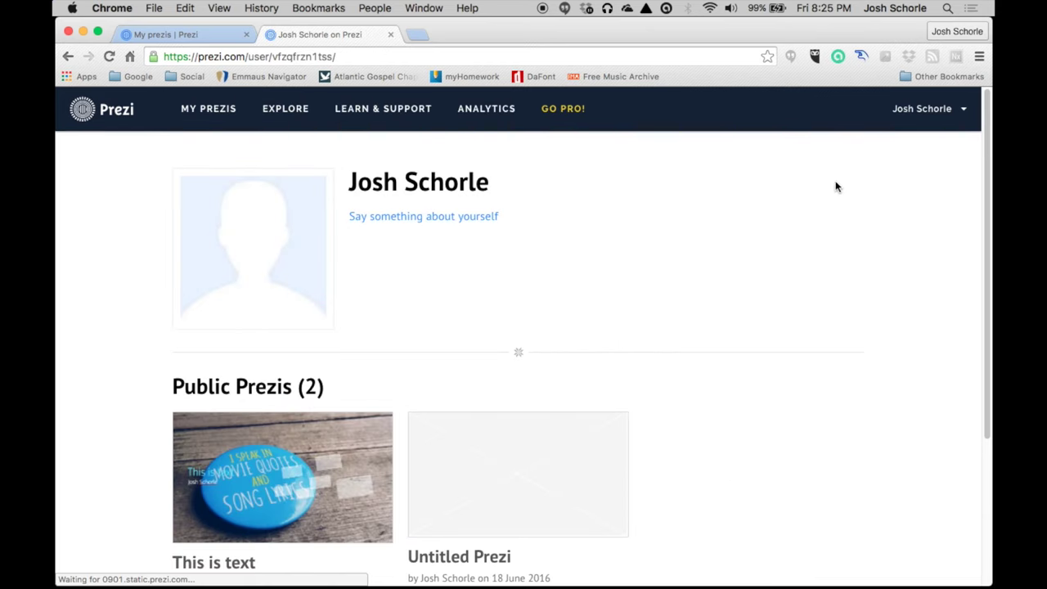
pyautogui.scroll(-1, 290, 257)
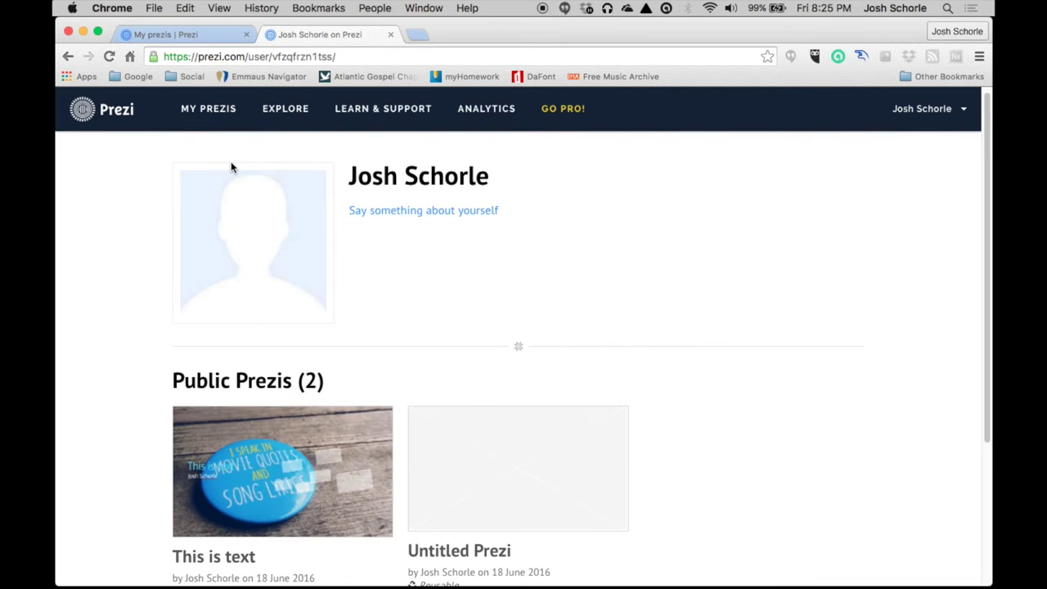